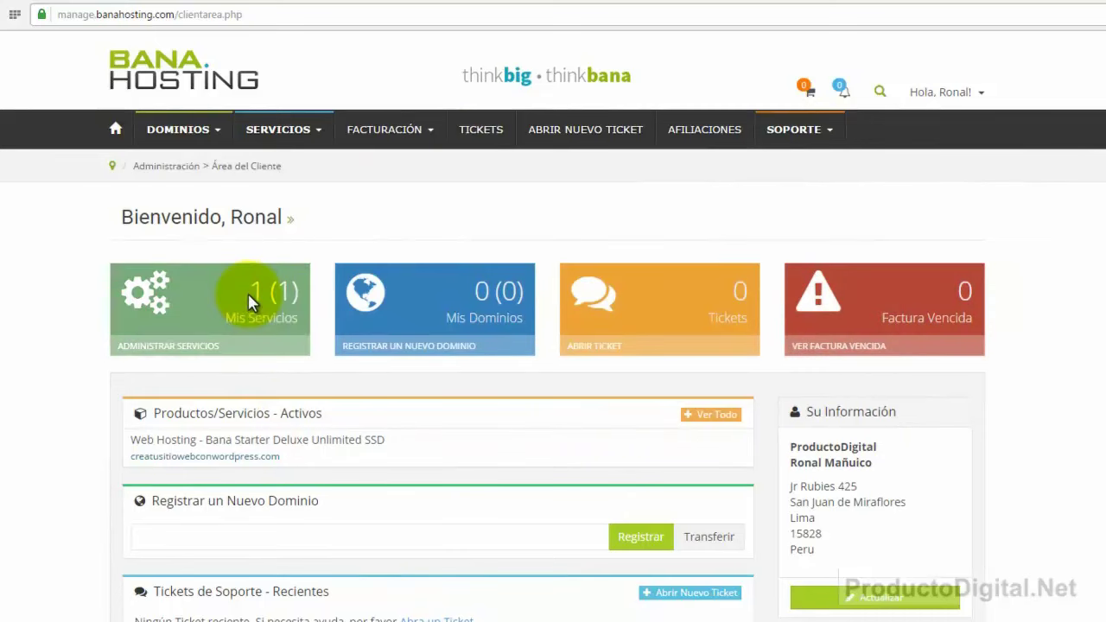
# From Mis Servicios, open the Bana Starter Deluxe Unlimited SSD plan and log in to cPanel.
pyautogui.click(250, 301)
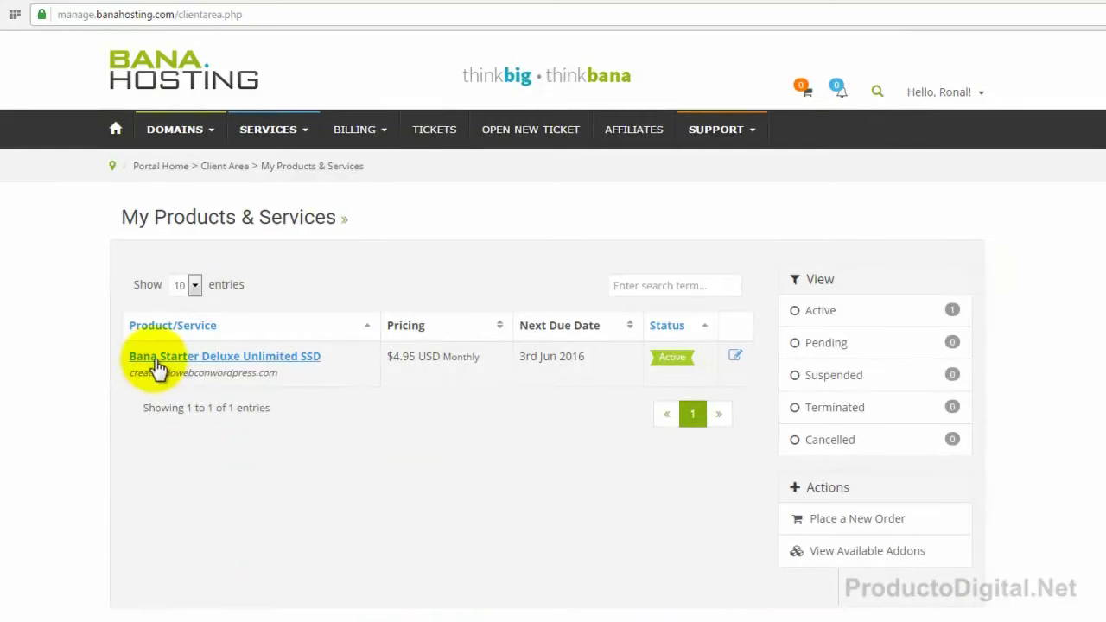
pyautogui.click(220, 363)
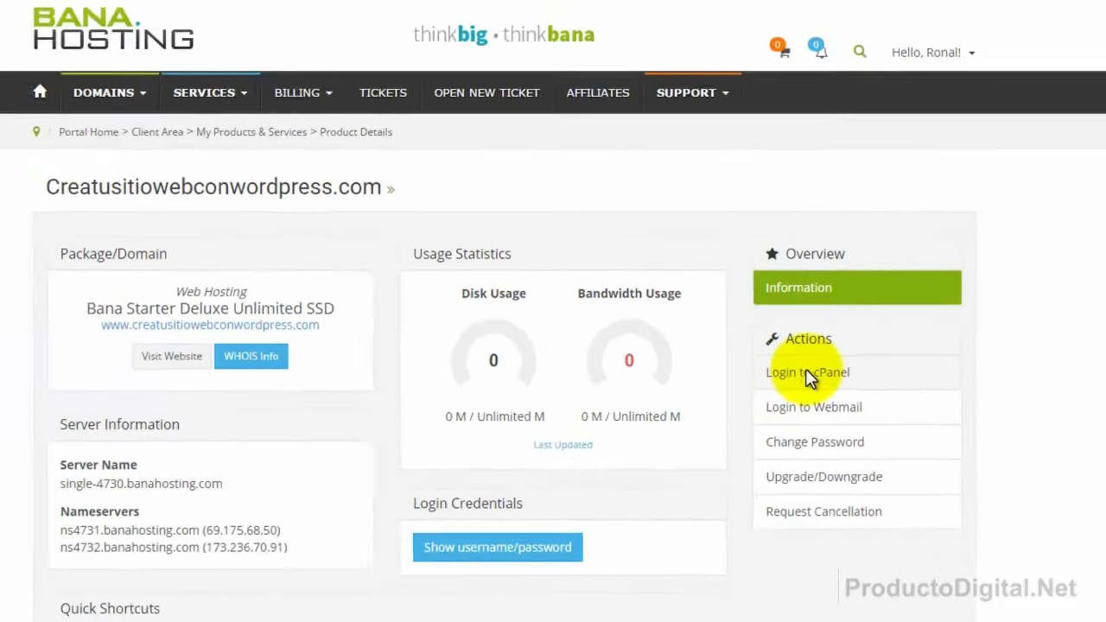
pyautogui.click(712, 311)
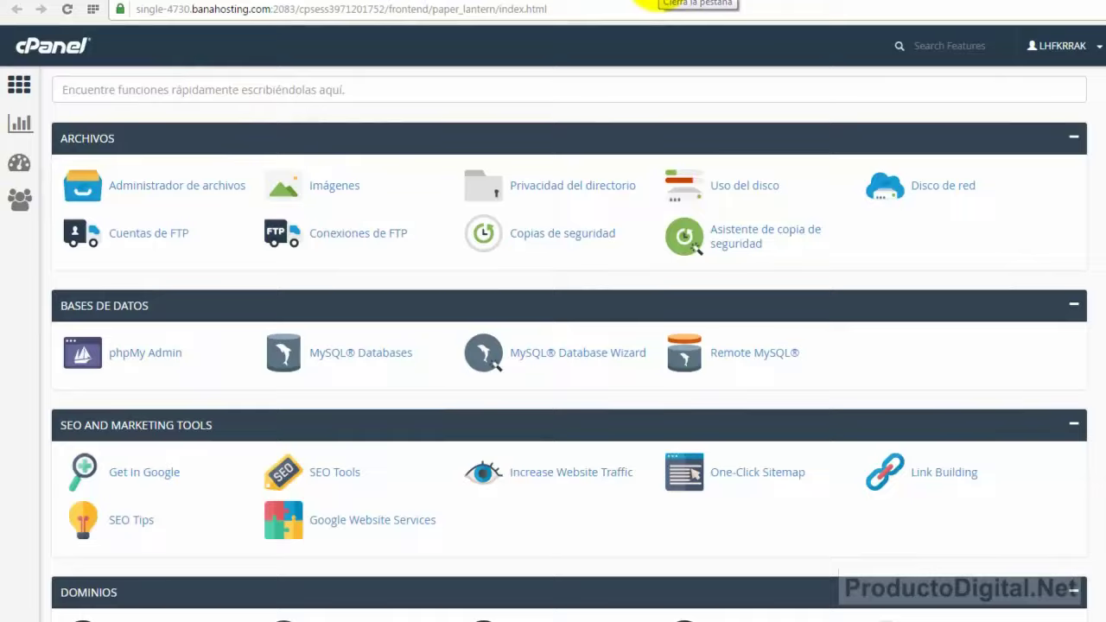
pyautogui.click(644, 2)
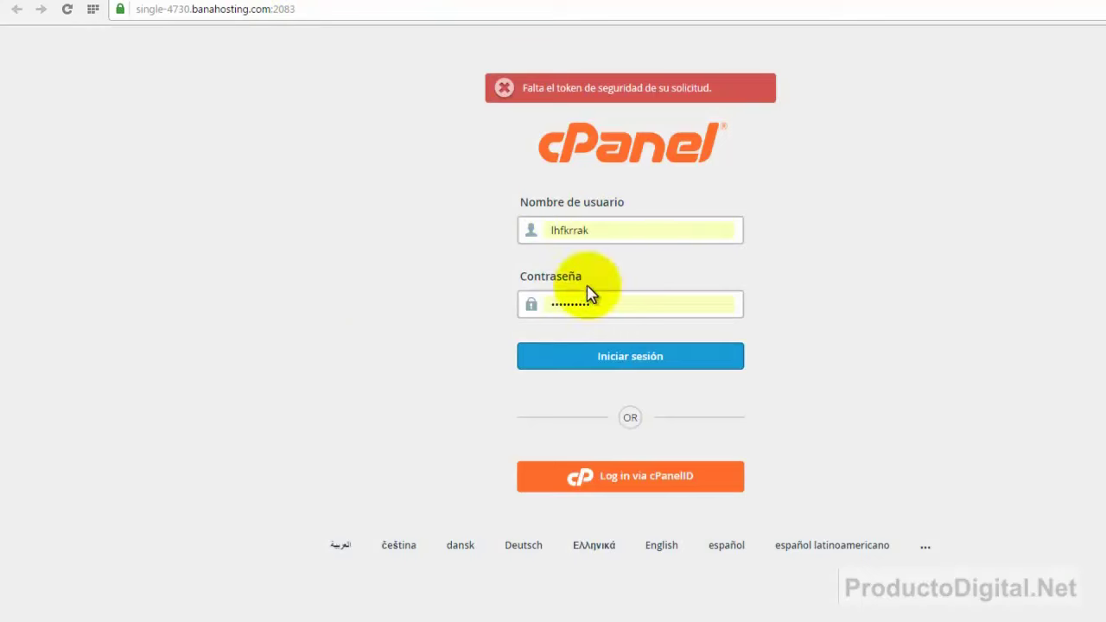
pyautogui.click(628, 359)
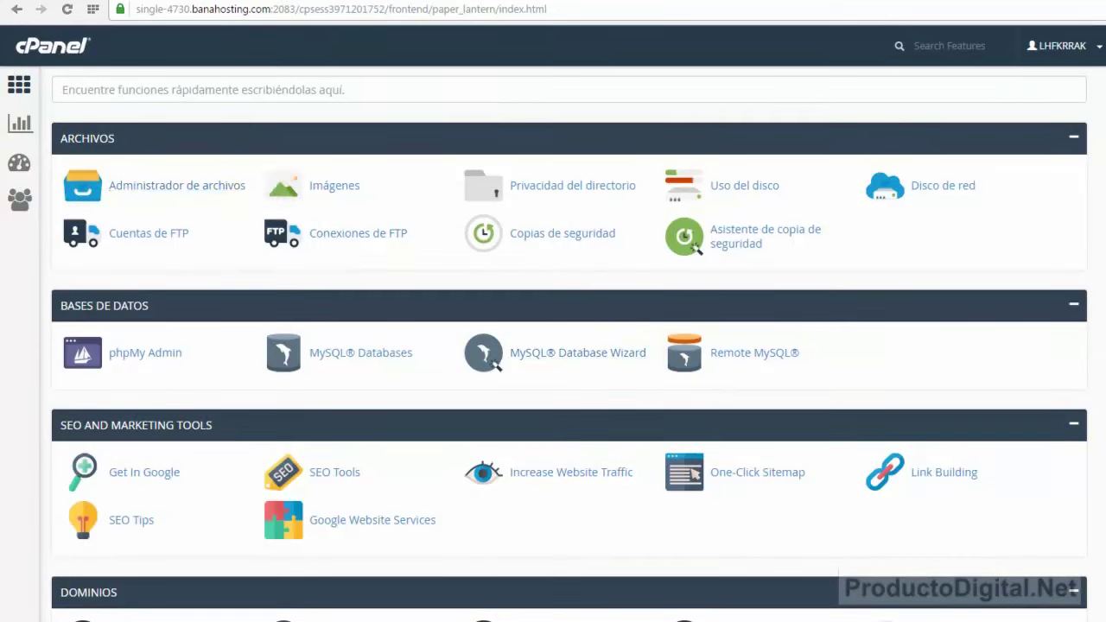
# Scroll the cPanel page to find the Softaculous Apps Installer section.
pyautogui.scroll(-7, 569, 346)
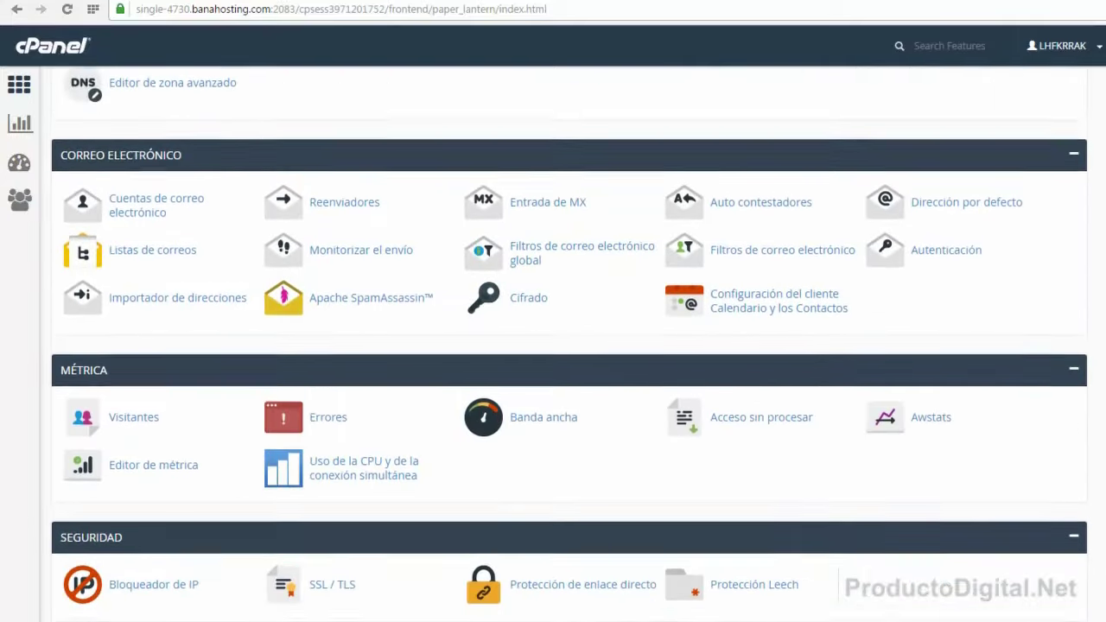
pyautogui.scroll(-9, 569, 346)
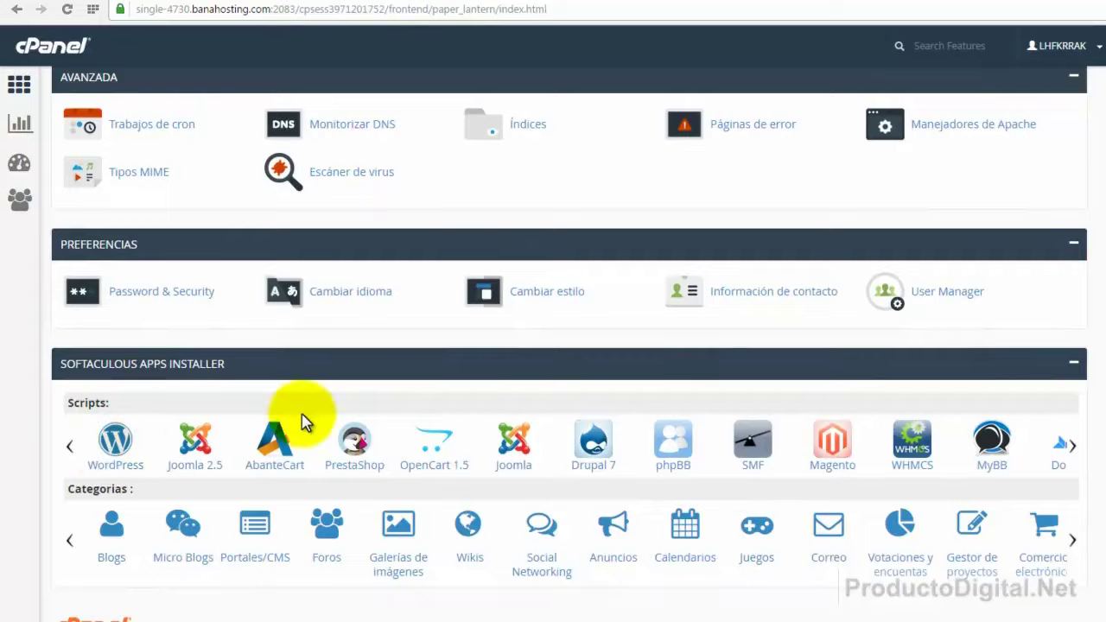
pyautogui.scroll(3, 298, 421)
pyautogui.scroll(1, 302, 421)
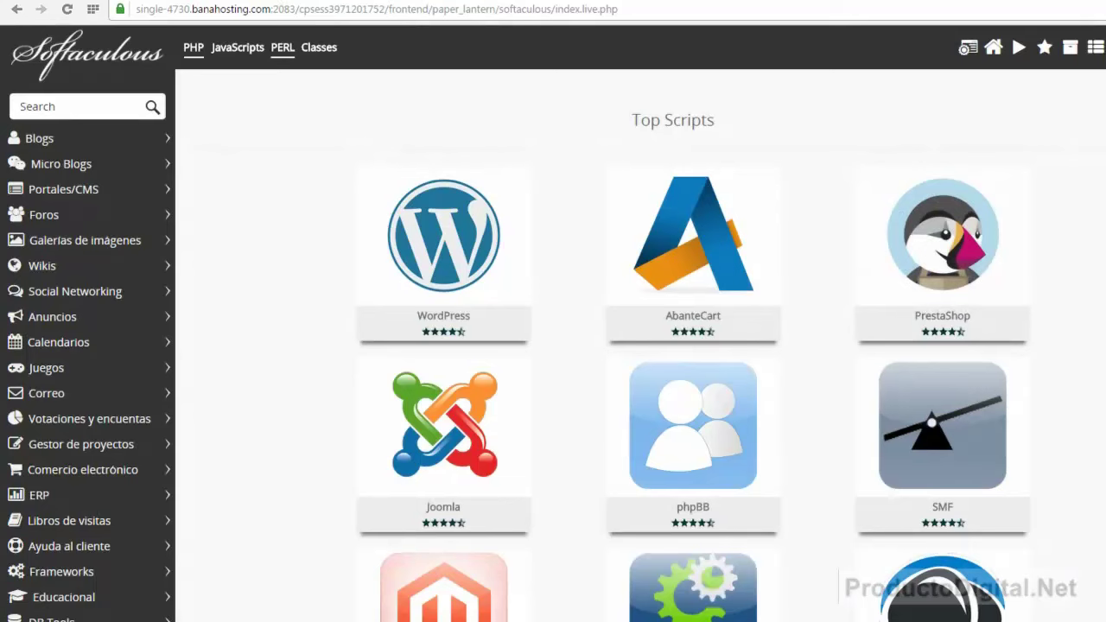
# Open the WordPress 4.5.2 install form via Instalaciones on the Top Scripts WordPress tile.
pyautogui.moveTo(448, 251)
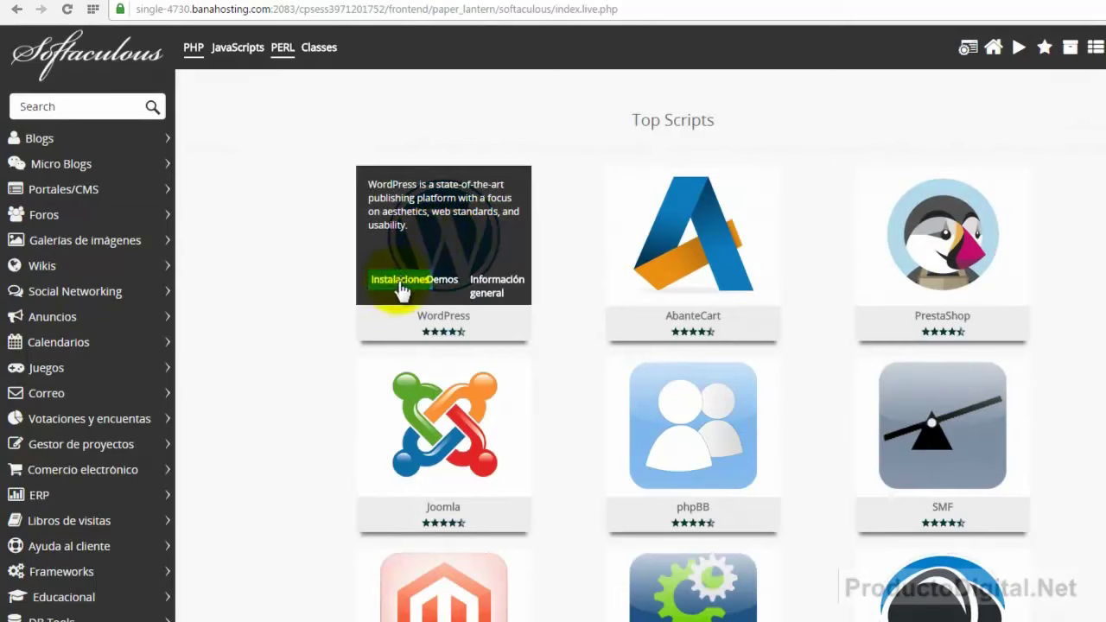
pyautogui.click(400, 281)
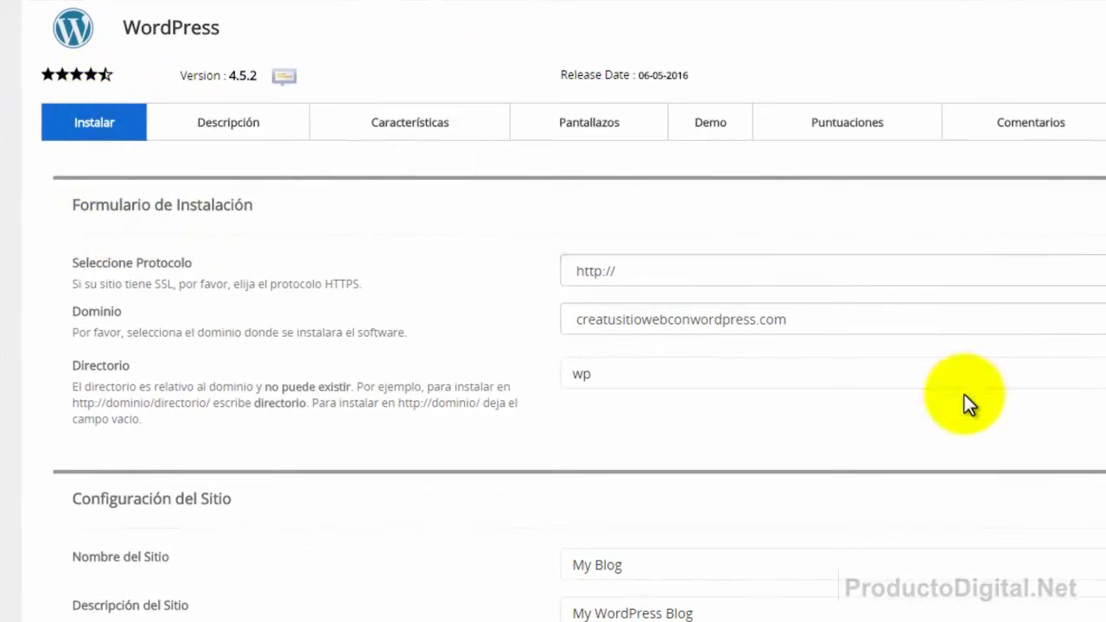
pyautogui.click(641, 269)
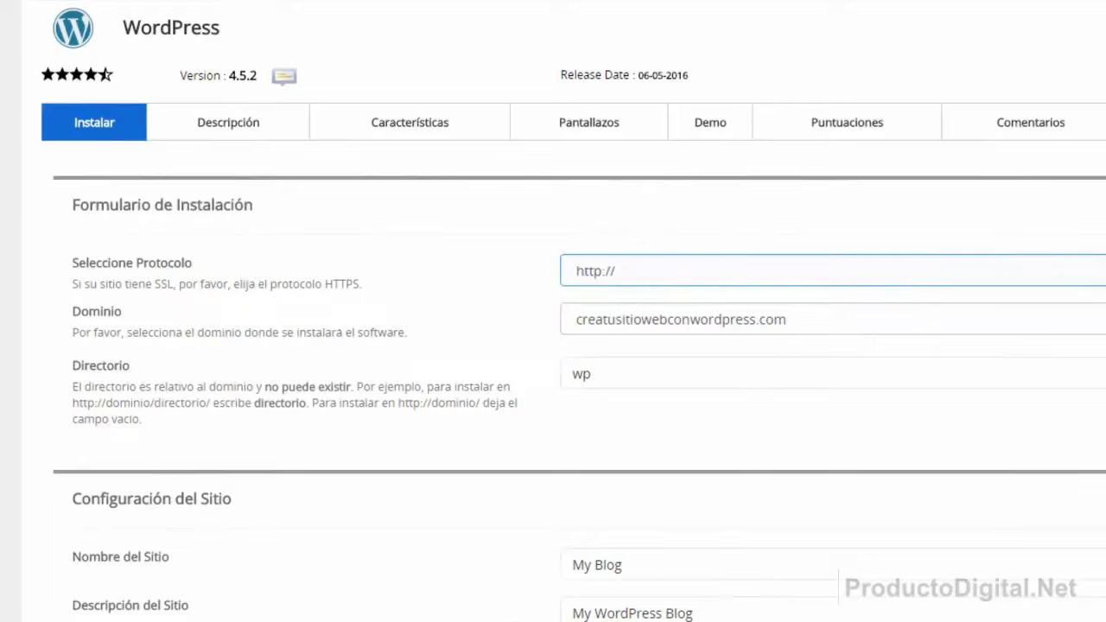
pyautogui.click(1095, 275)
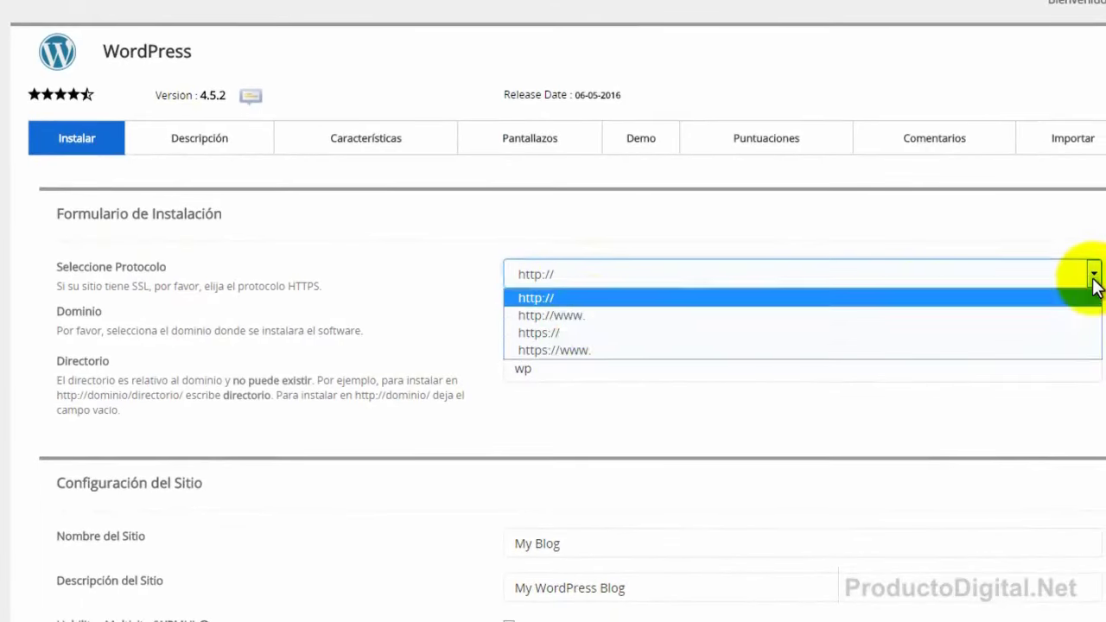
pyautogui.click(563, 316)
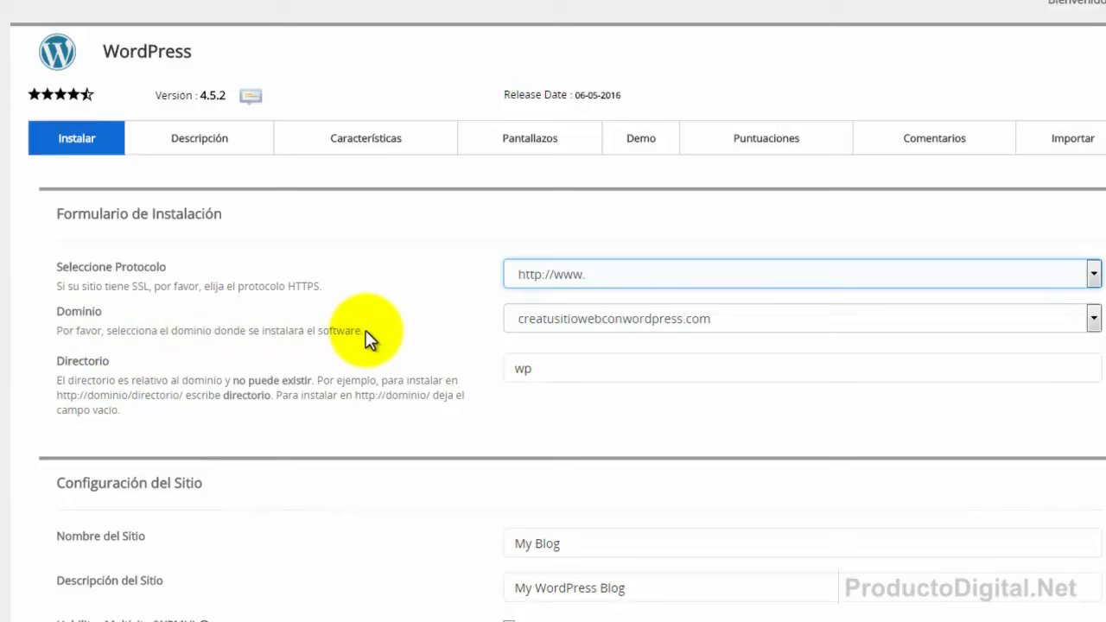
# Keep creatusitiowebconwordpress.com as the install domain and open a new browser tab.
pyautogui.click(1094, 323)
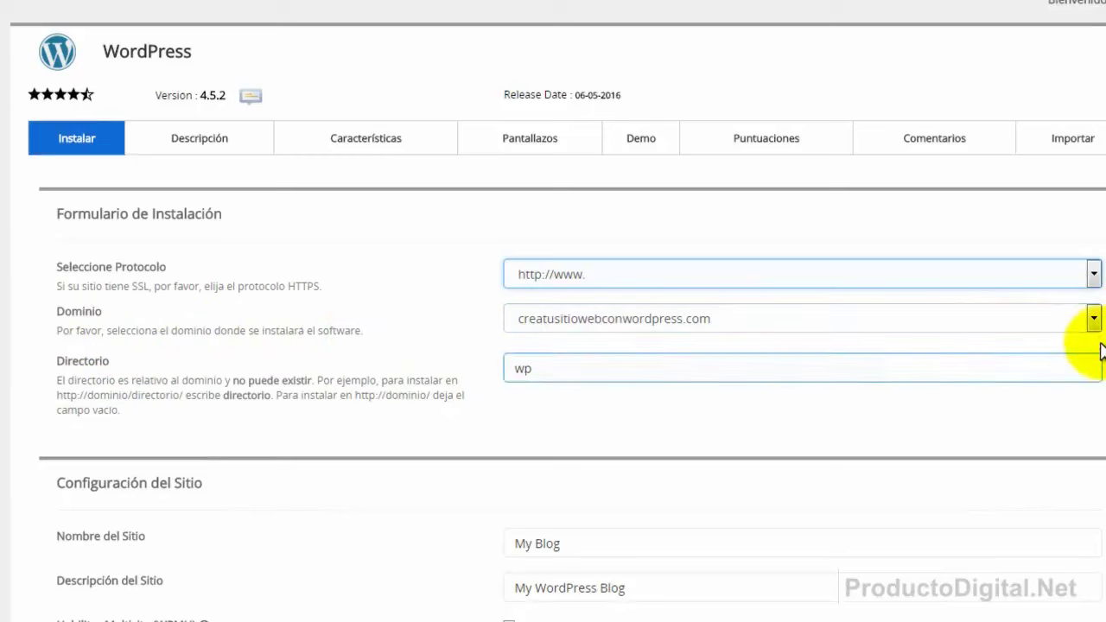
pyautogui.click(1093, 321)
pyautogui.click(1092, 320)
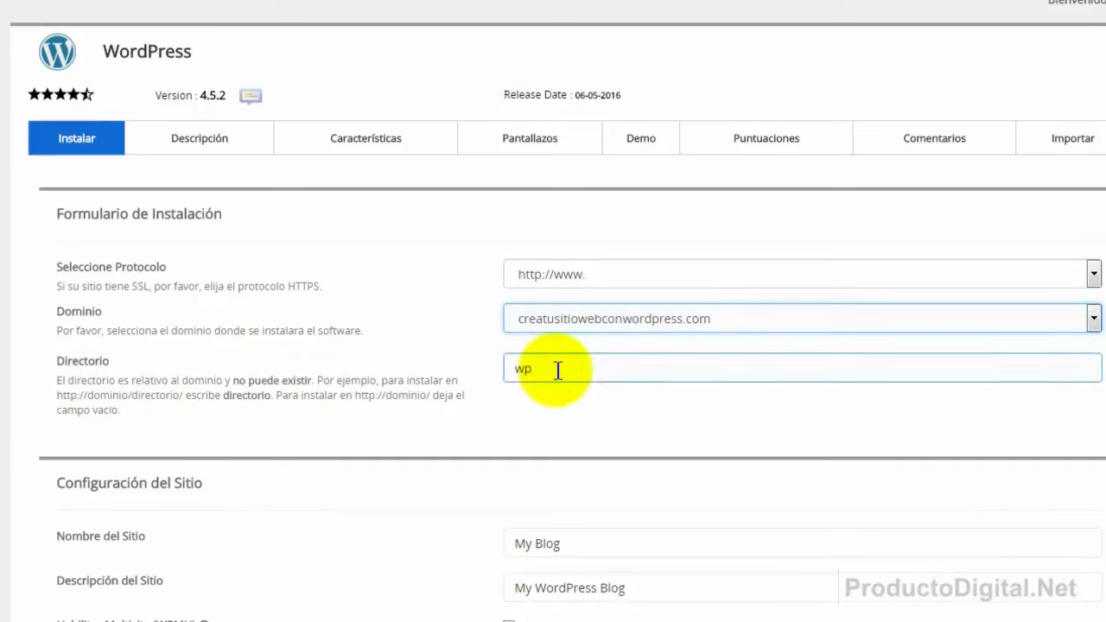
pyautogui.hotkey('ctrl', 't')
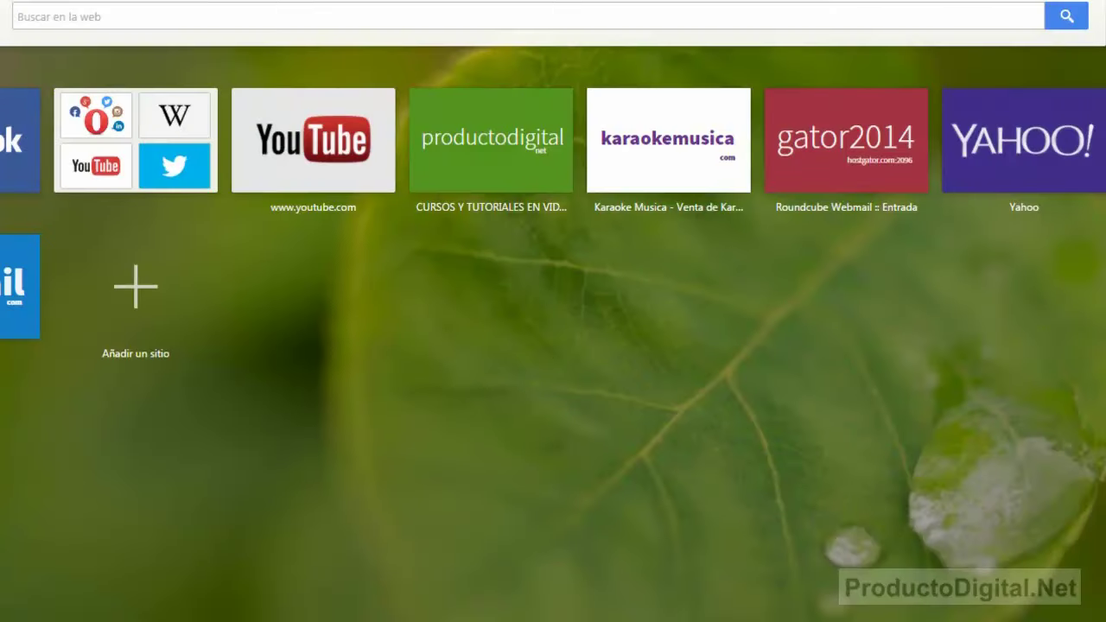
# Visit productodigital.net/blog from the speed dial and dismiss its Facebook like popup.
pyautogui.click(513, 147)
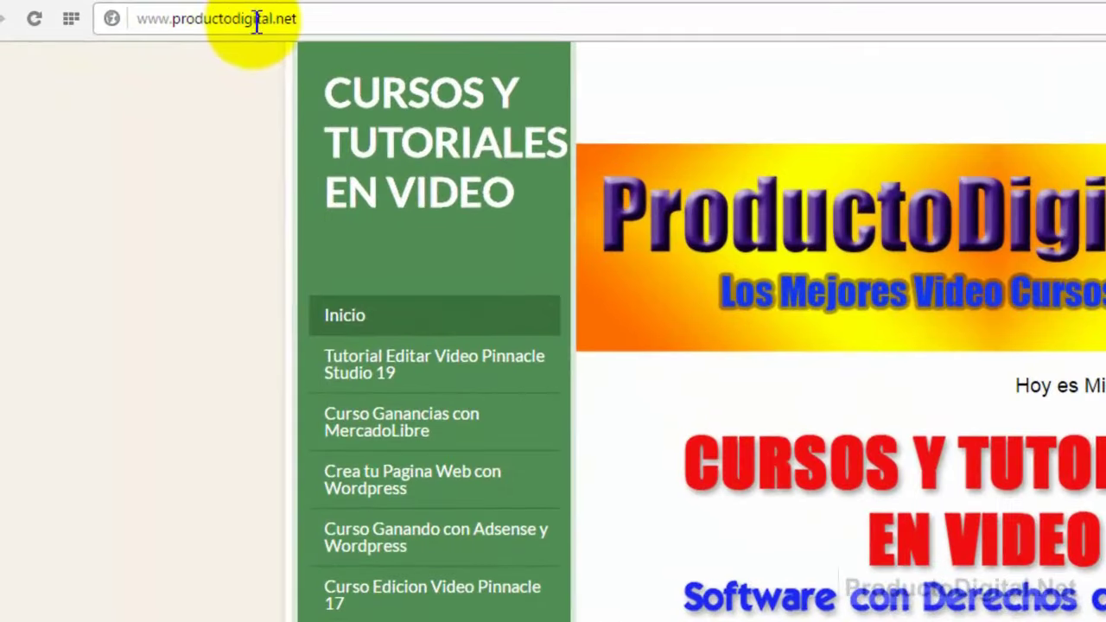
pyautogui.click(317, 23)
pyautogui.click(317, 24)
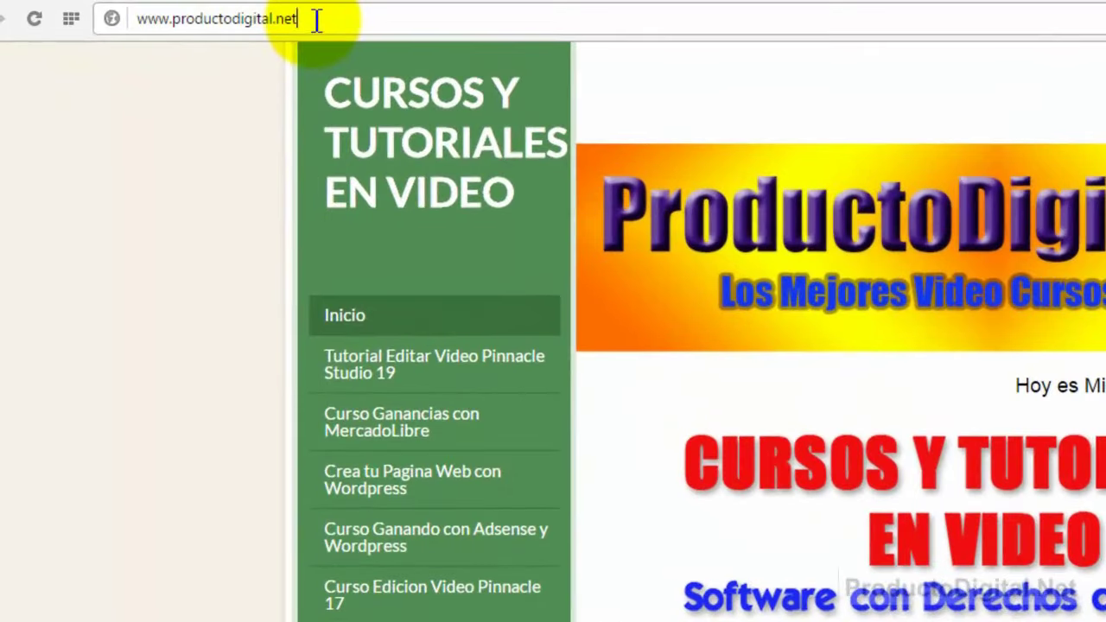
pyautogui.write('/')
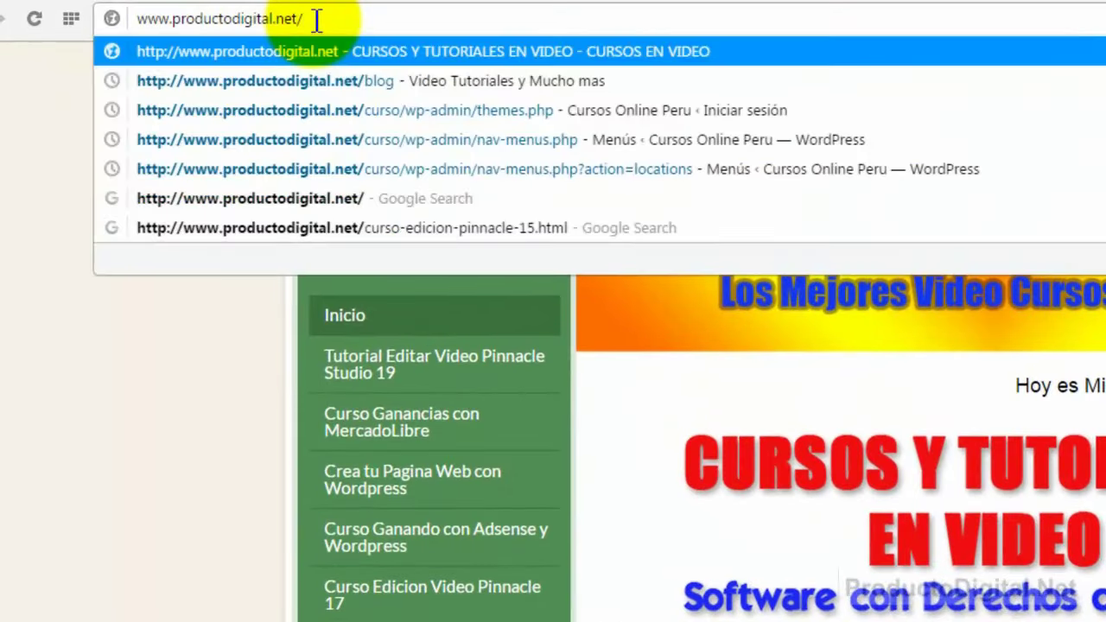
pyautogui.write('blog')
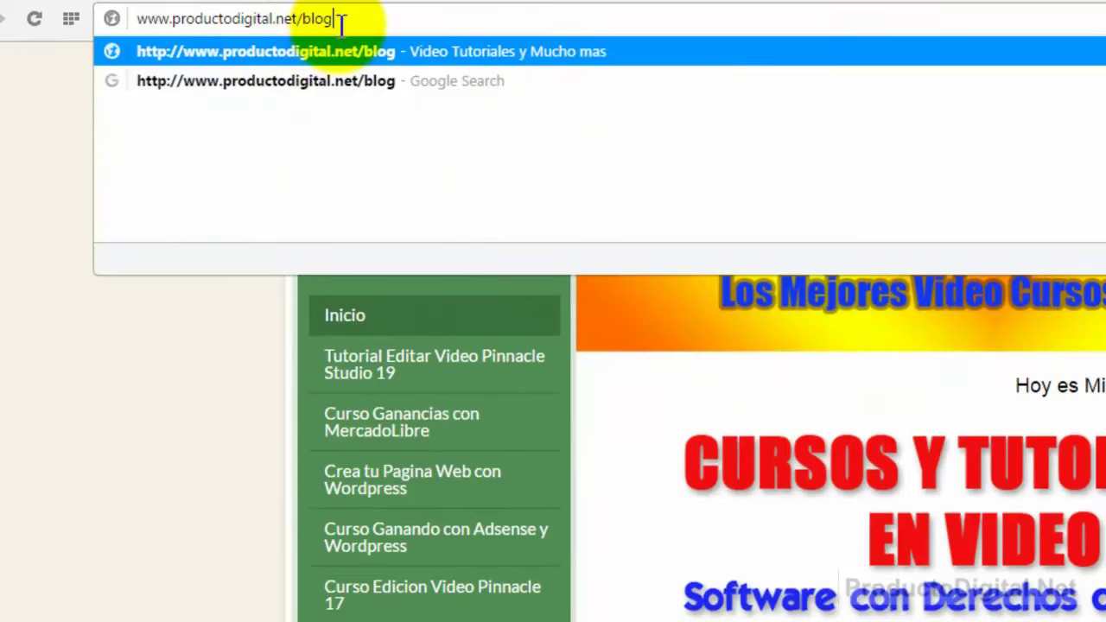
pyautogui.press('Return')
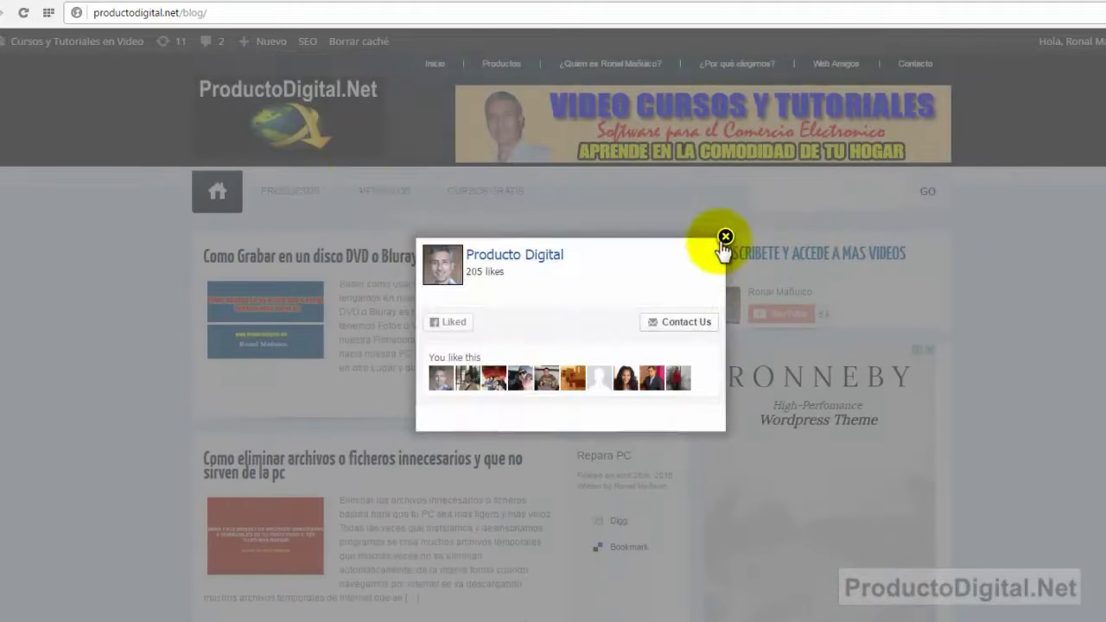
pyautogui.click(726, 236)
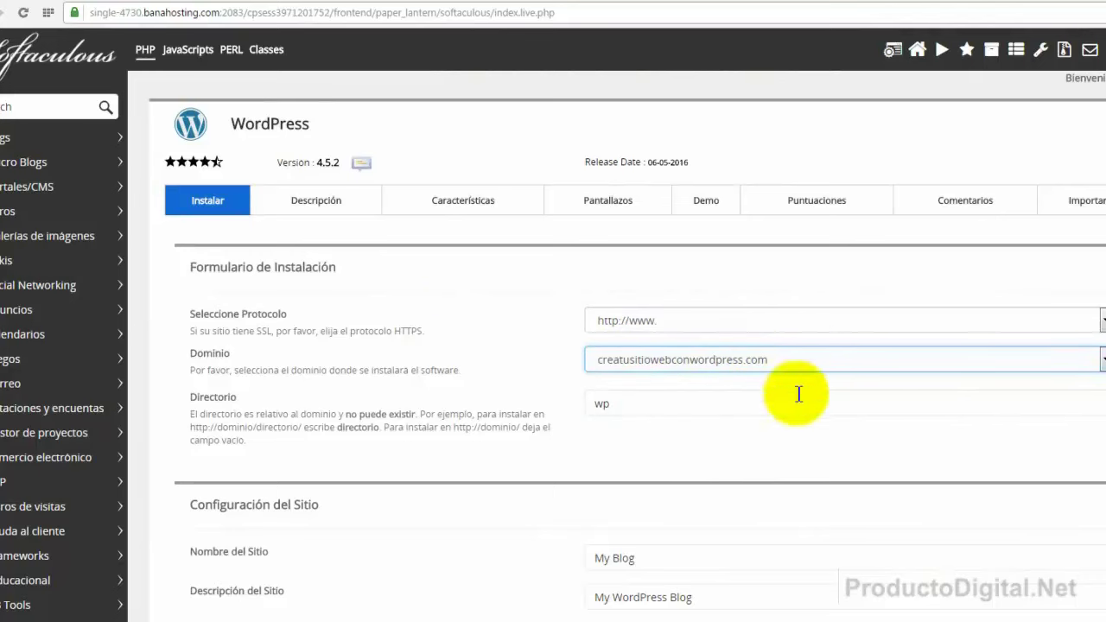
# Delete 'wp' from the Directorio field so it is left empty.
pyautogui.click(615, 406)
pyautogui.doubleClick(616, 410)
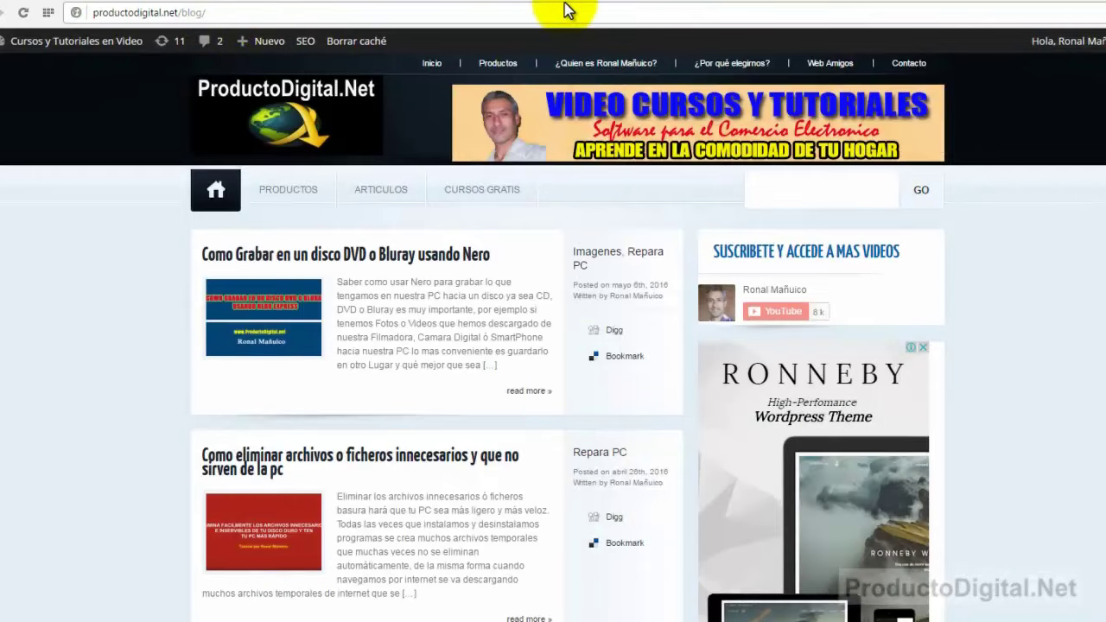
pyautogui.click(307, 1)
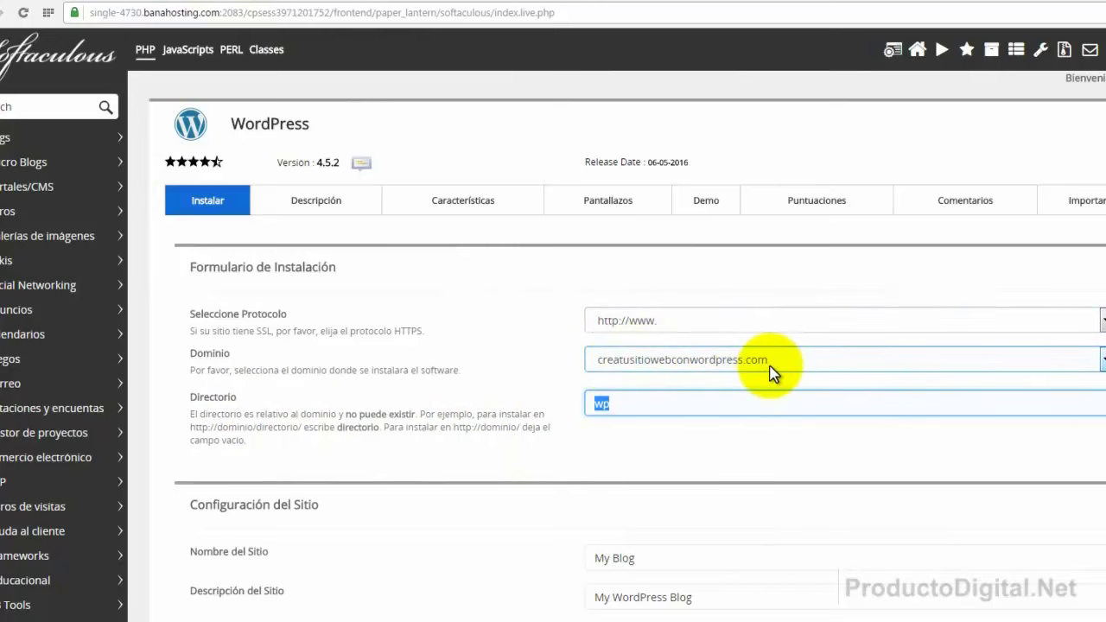
pyautogui.click(632, 408)
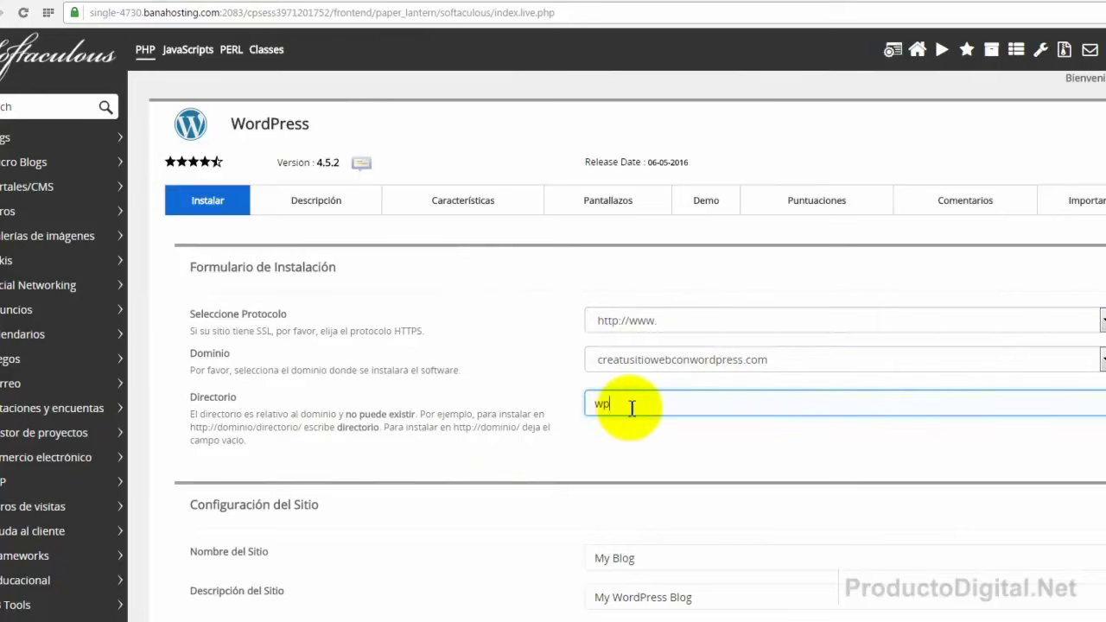
pyautogui.moveTo(632, 408); pyautogui.dragTo(596, 408)
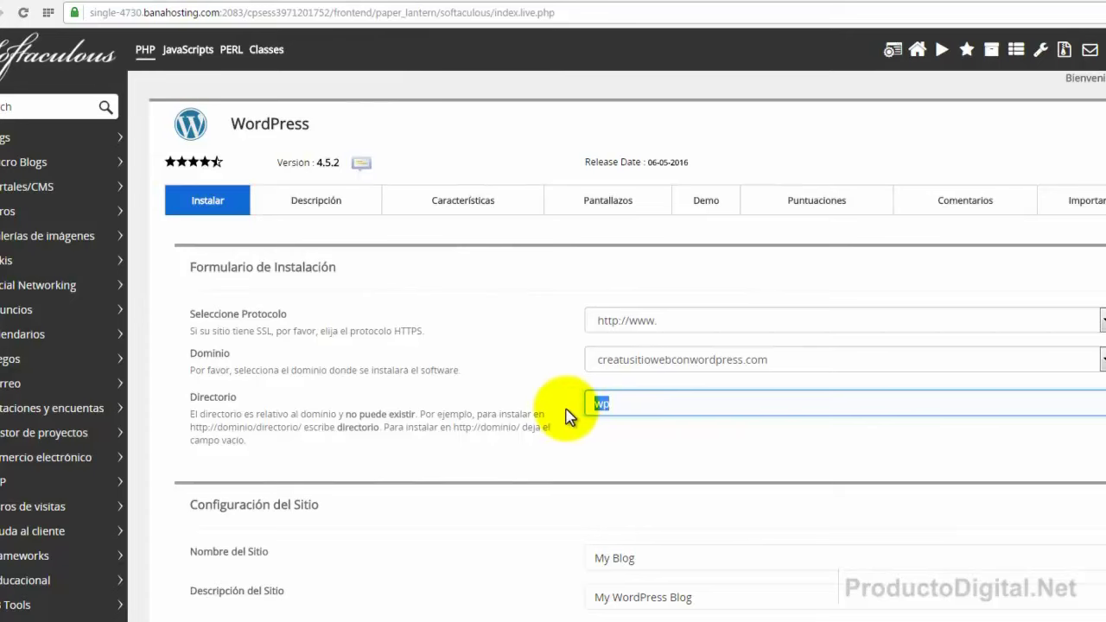
pyautogui.press('BackSpace')
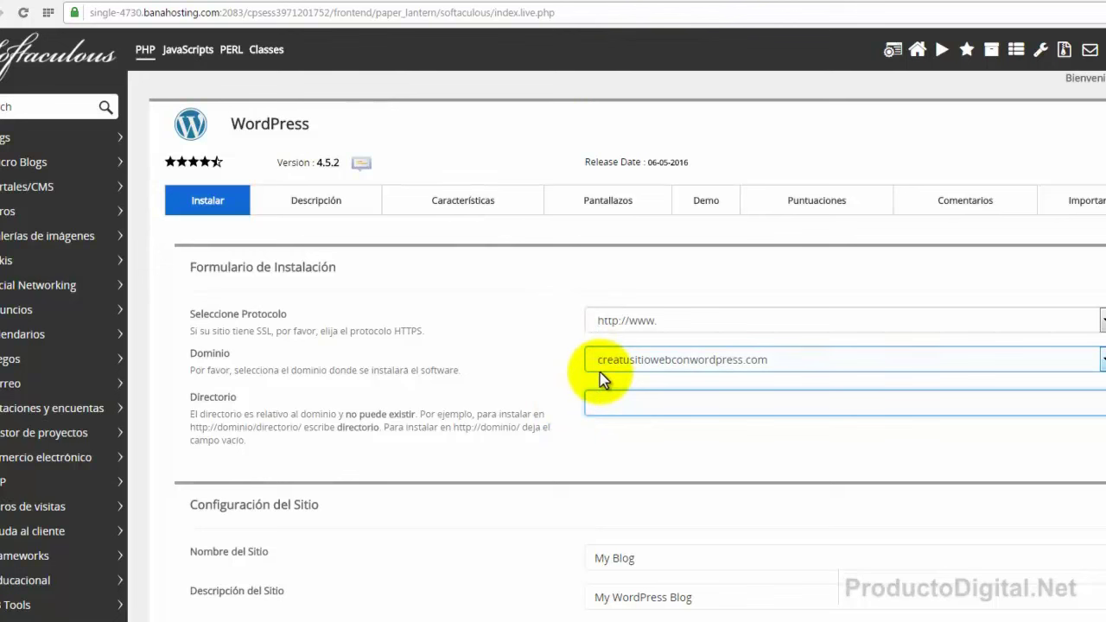
pyautogui.click(666, 3)
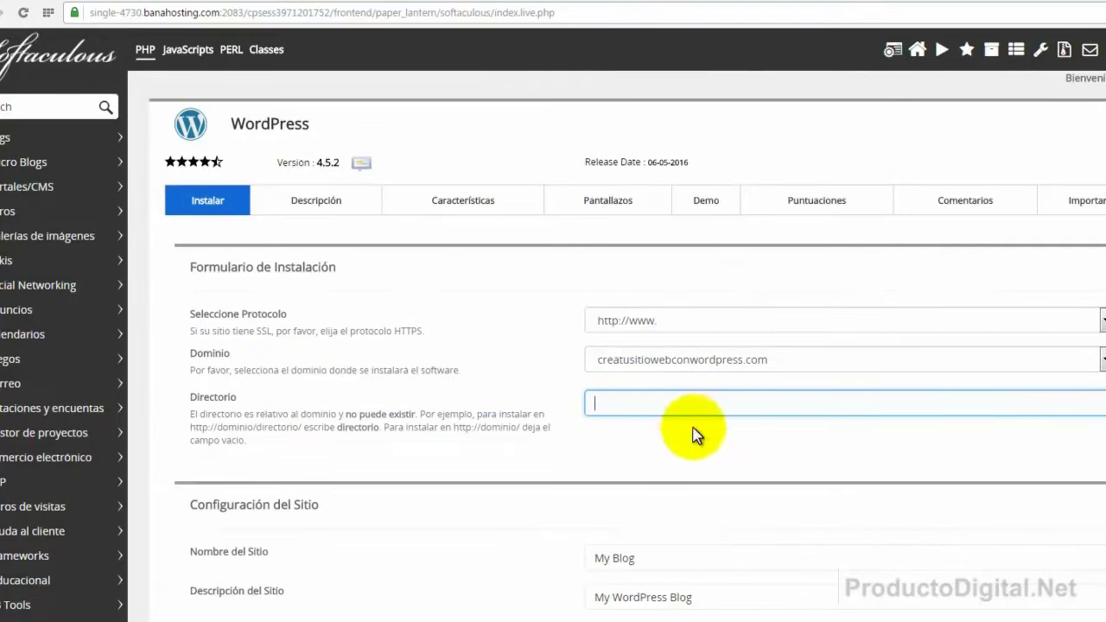
pyautogui.click(617, 444)
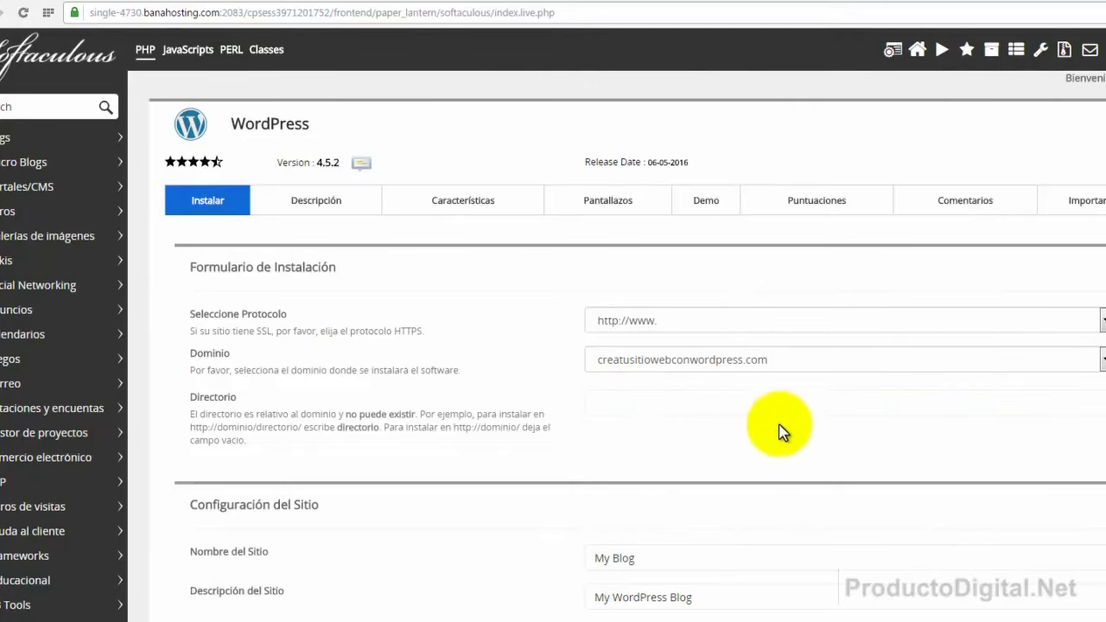
pyautogui.click(615, 404)
# Replace My Blog with 'Crear Sitios Web con Wordpress' and the description with 'Curso para aprender a Crear Sitios Web'.
pyautogui.scroll(-3, 700, 441)
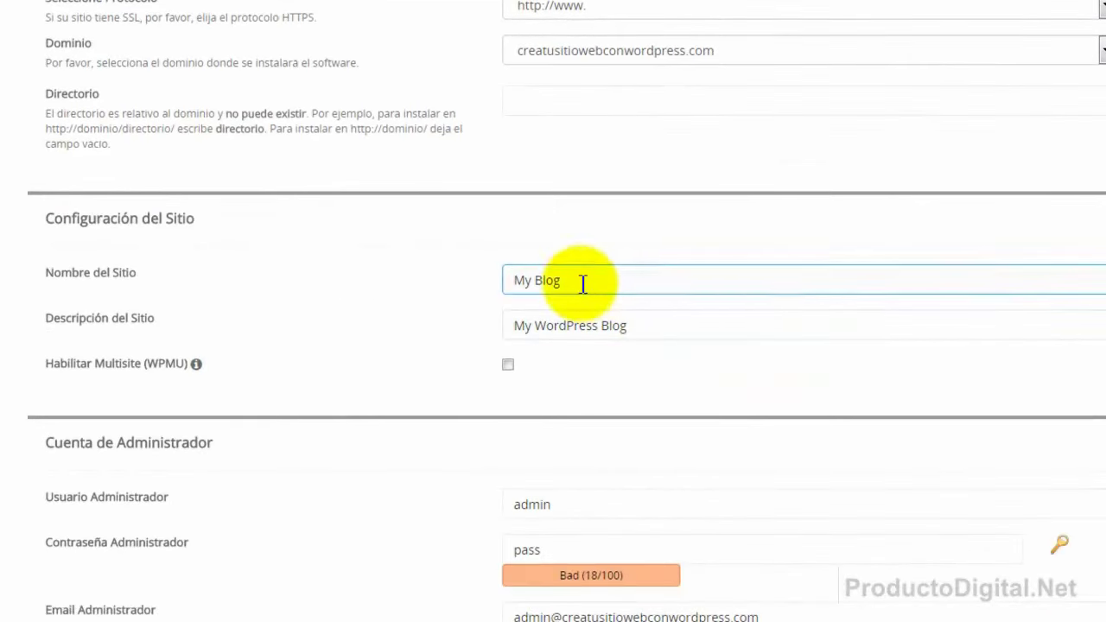
pyautogui.moveTo(611, 280); pyautogui.dragTo(484, 277)
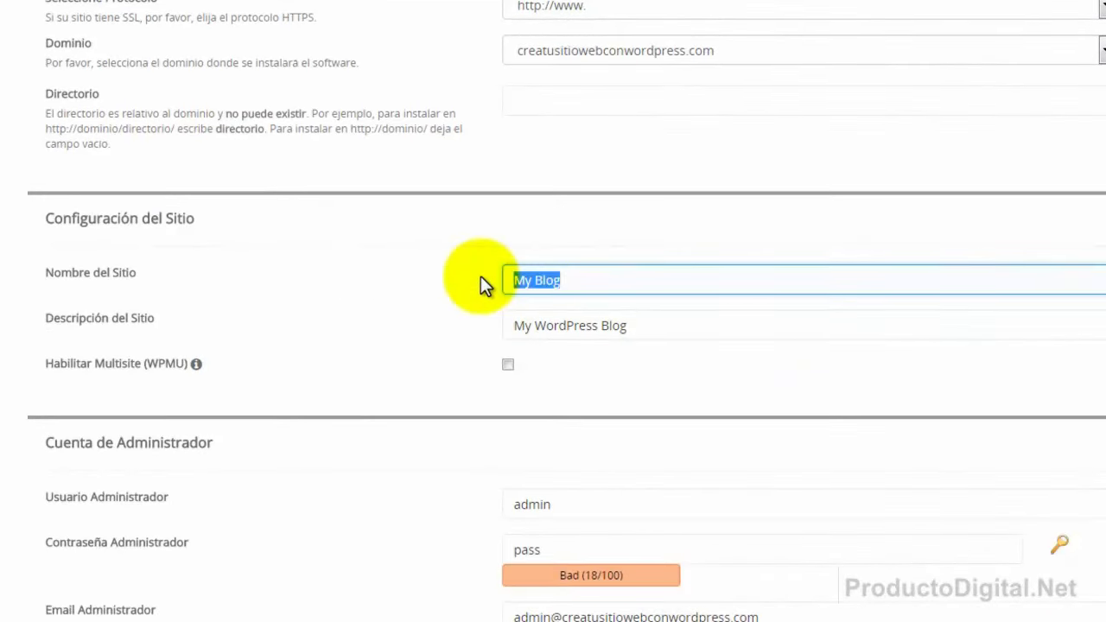
pyautogui.write('Crear Sio')
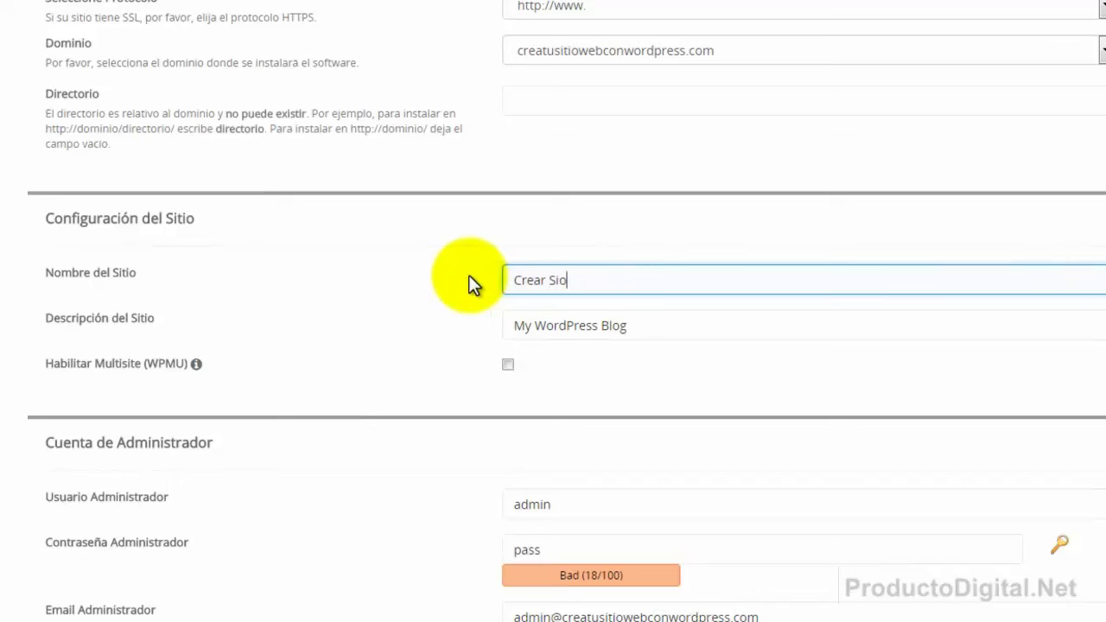
pyautogui.press('BackSpace')
pyautogui.write('tios Web con Wordpress')
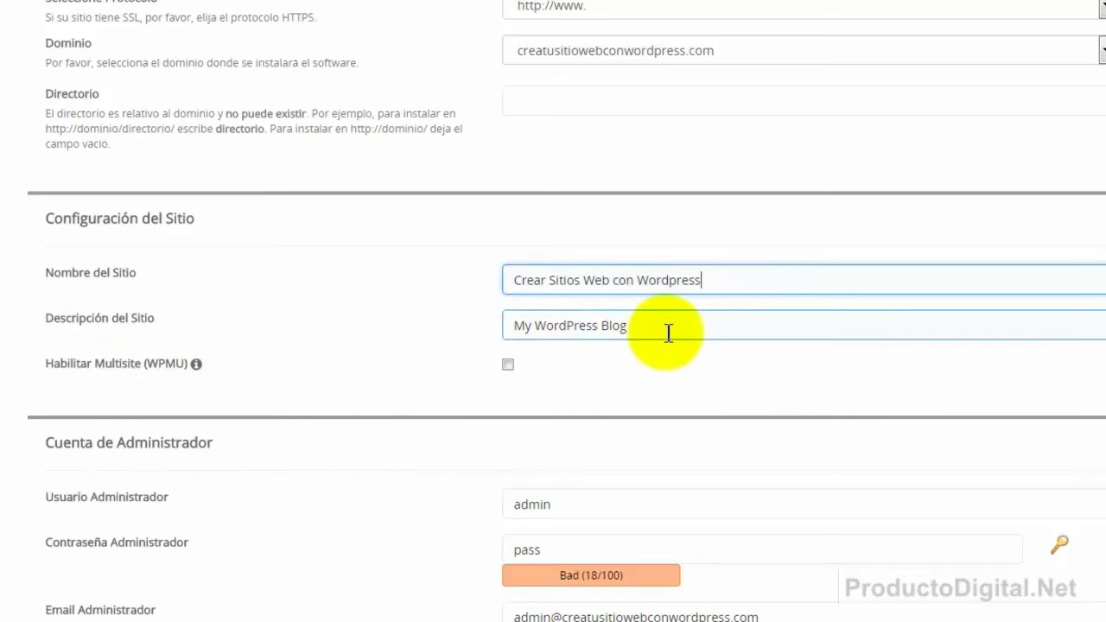
pyautogui.moveTo(666, 328); pyautogui.dragTo(507, 330)
pyautogui.write('C')
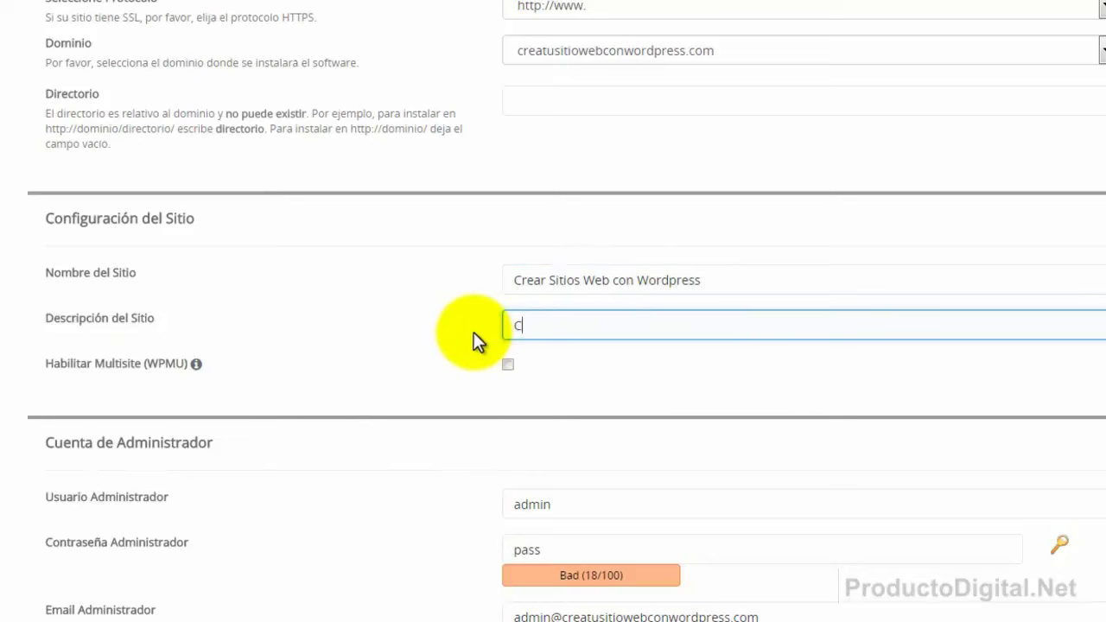
pyautogui.write('urso para aprender a Crear S')
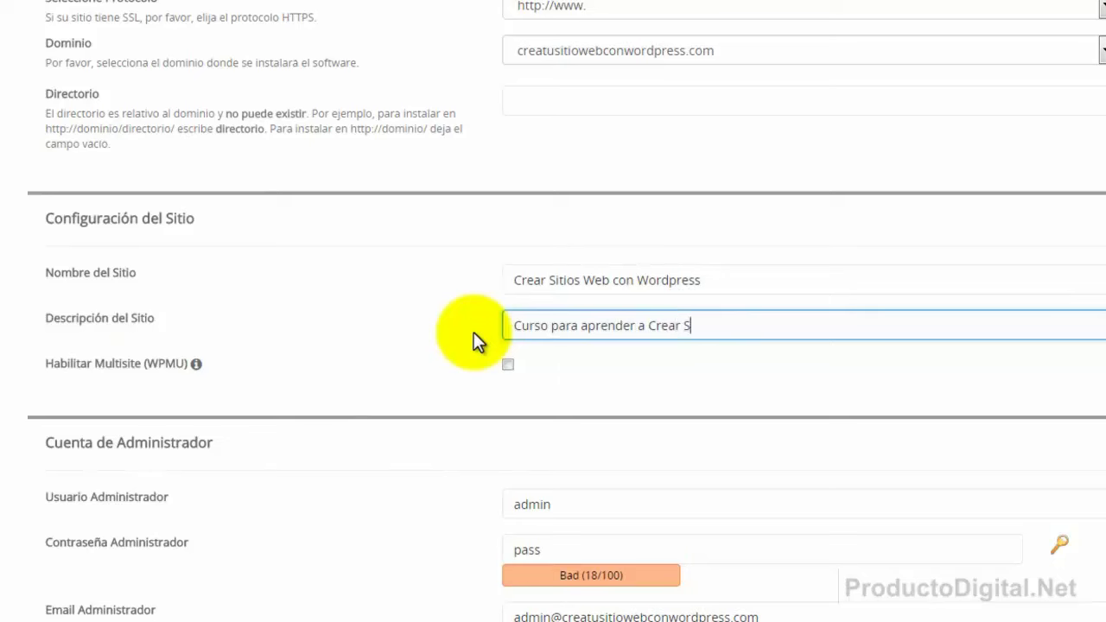
pyautogui.write('itios Web')
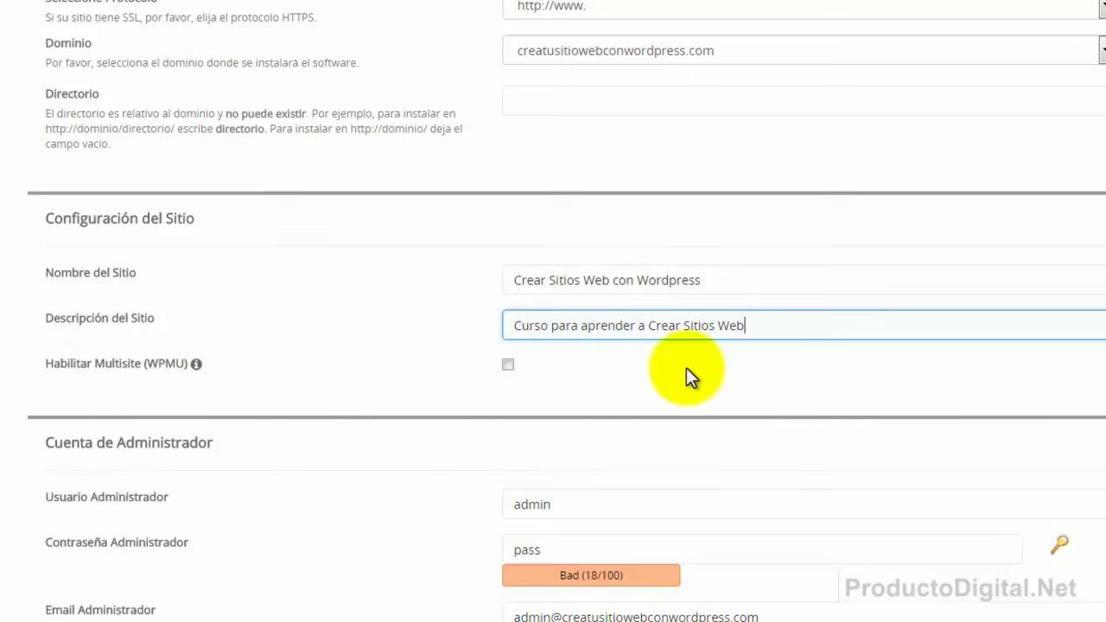
# Keep admin as the username and paste a strong administrator password rated 60/100.
pyautogui.scroll(-2, 944, 398)
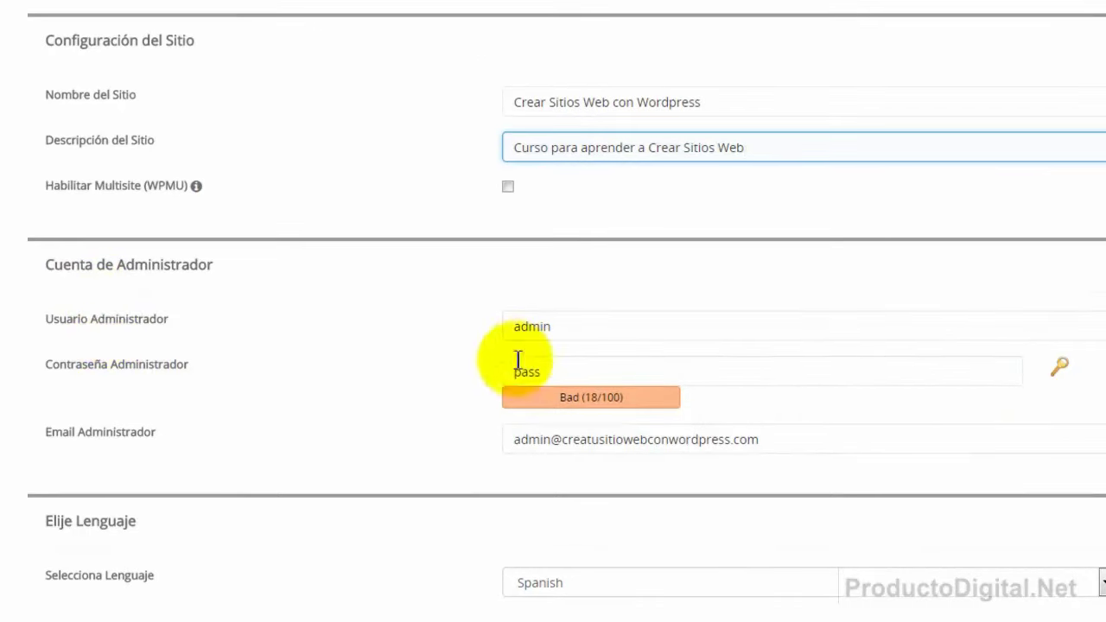
pyautogui.click(68, 370)
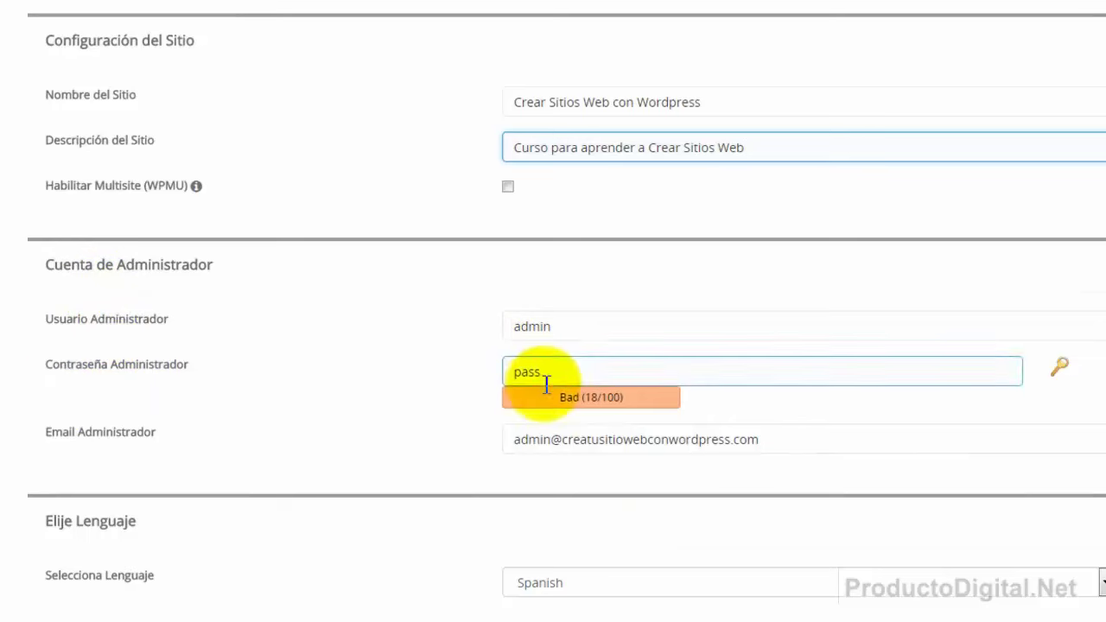
pyautogui.click(561, 336)
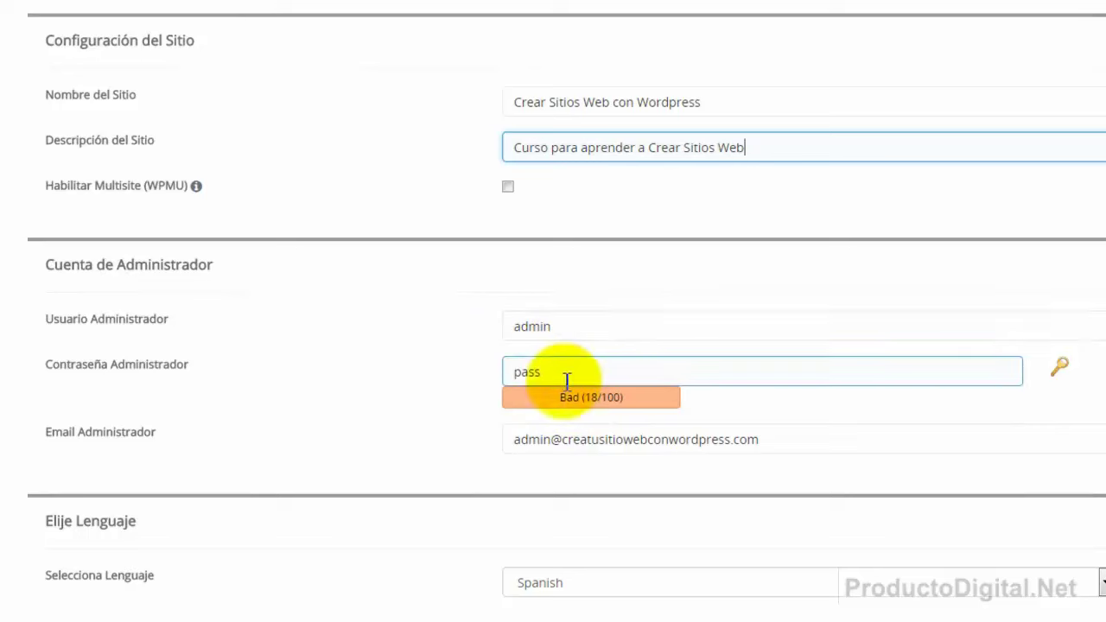
pyautogui.click(569, 329)
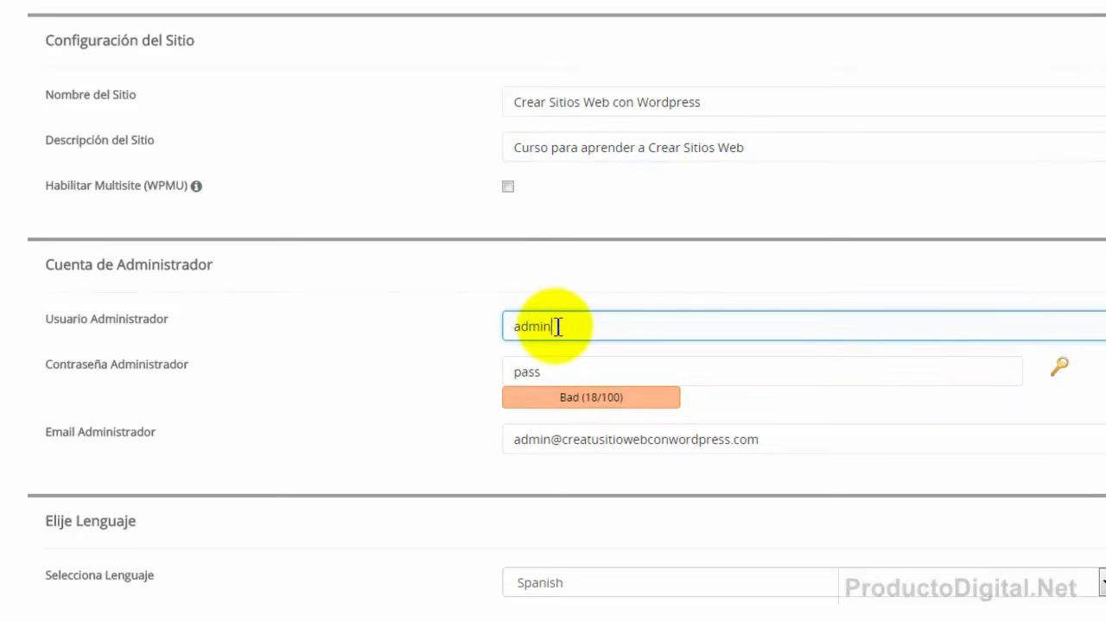
pyautogui.click(548, 373)
pyautogui.moveTo(549, 373); pyautogui.dragTo(487, 378)
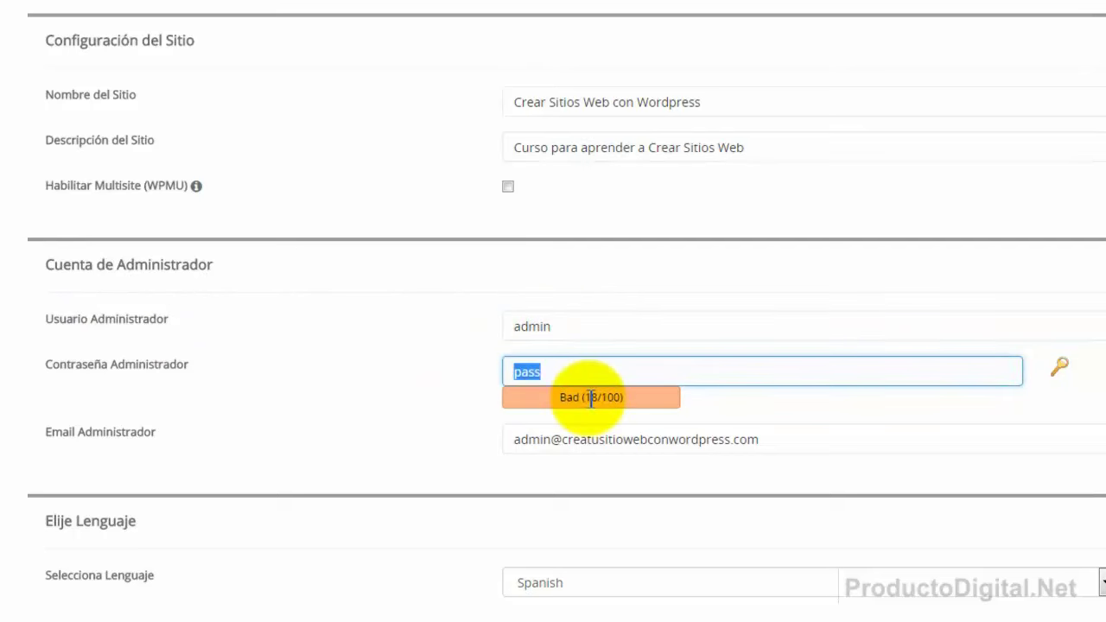
pyautogui.press('BackSpace')
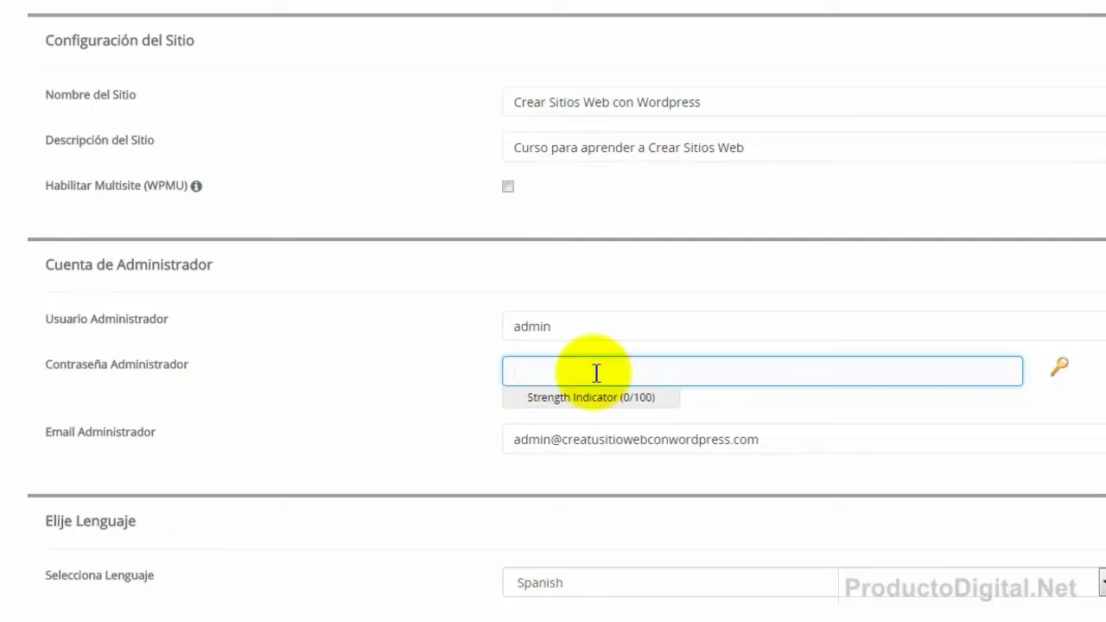
pyautogui.hotkey('ctrl', 'v')
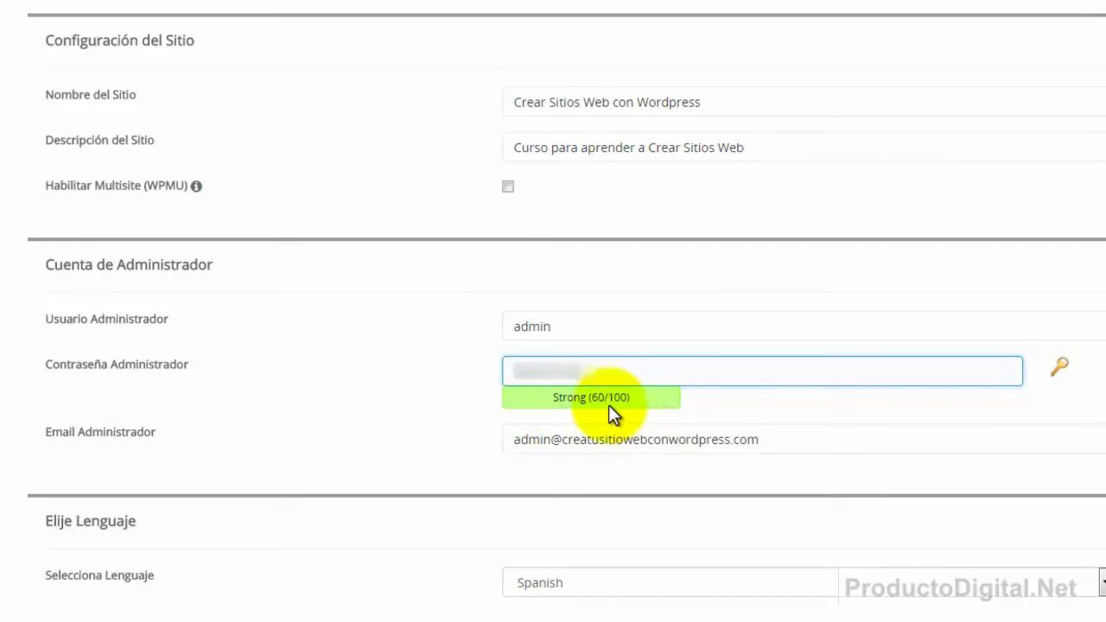
pyautogui.click(715, 399)
pyautogui.click(83, 441)
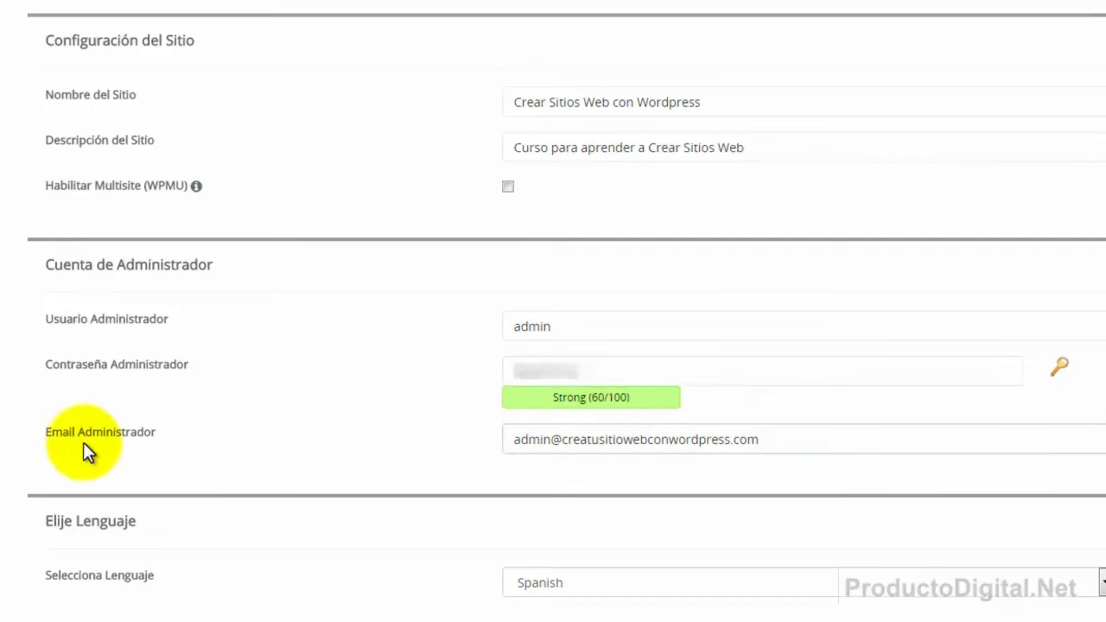
pyautogui.click(76, 437)
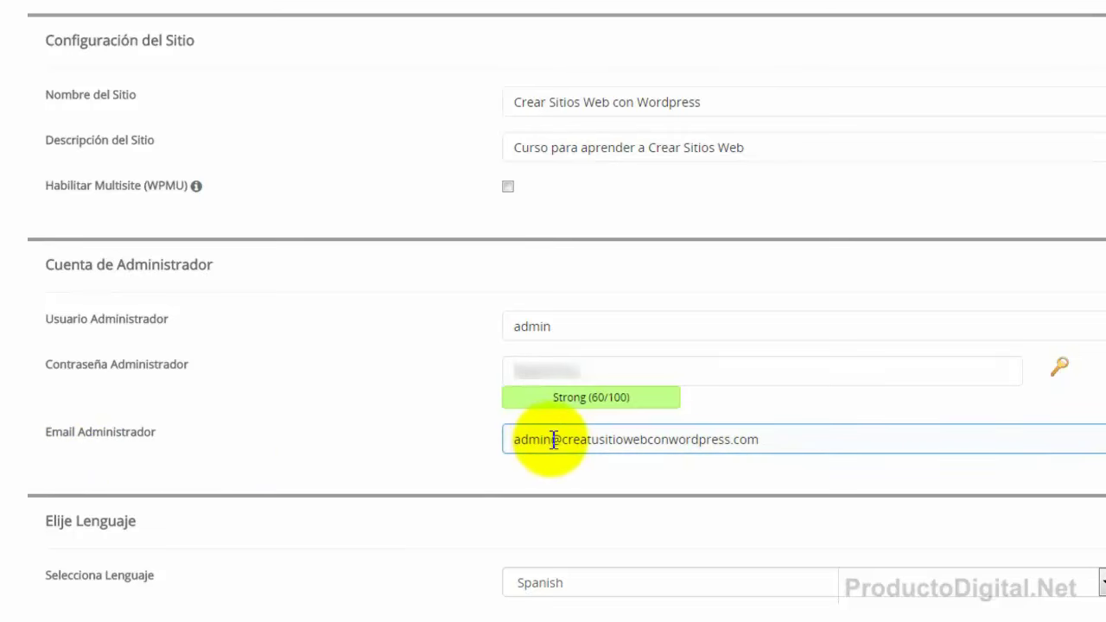
pyautogui.moveTo(553, 440); pyautogui.dragTo(510, 440)
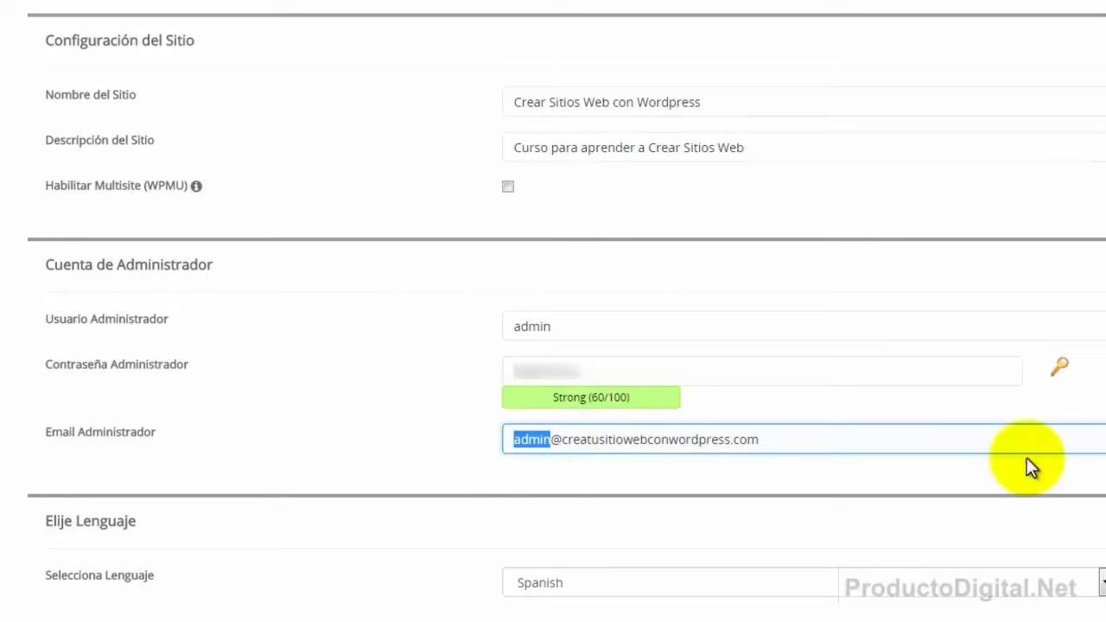
pyautogui.scroll(-1, 521, 390)
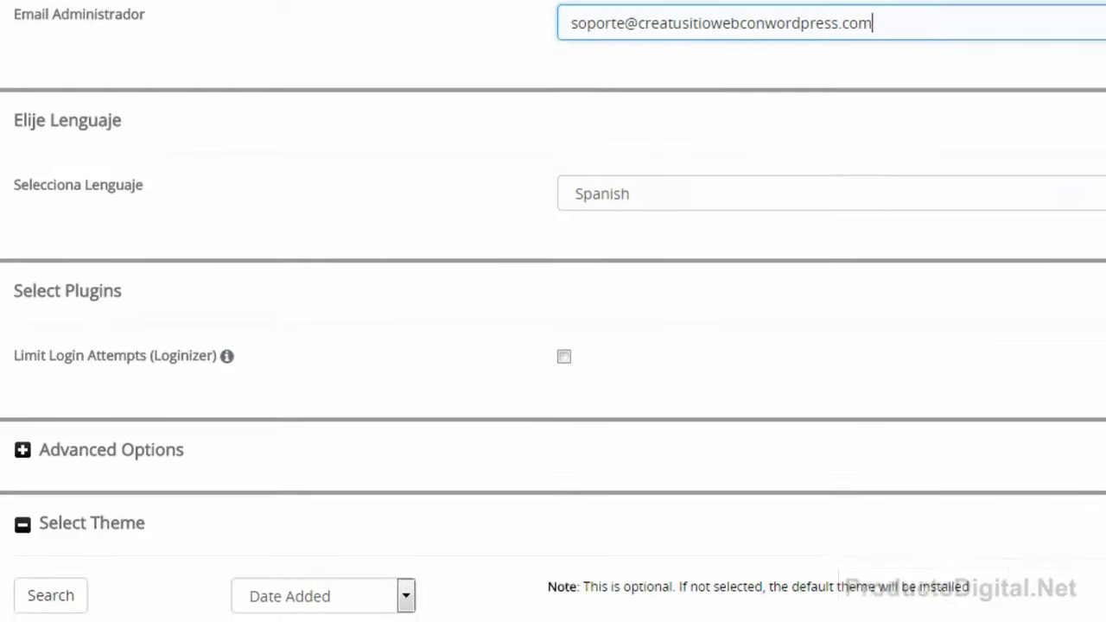
pyautogui.scroll(-2, 317, 380)
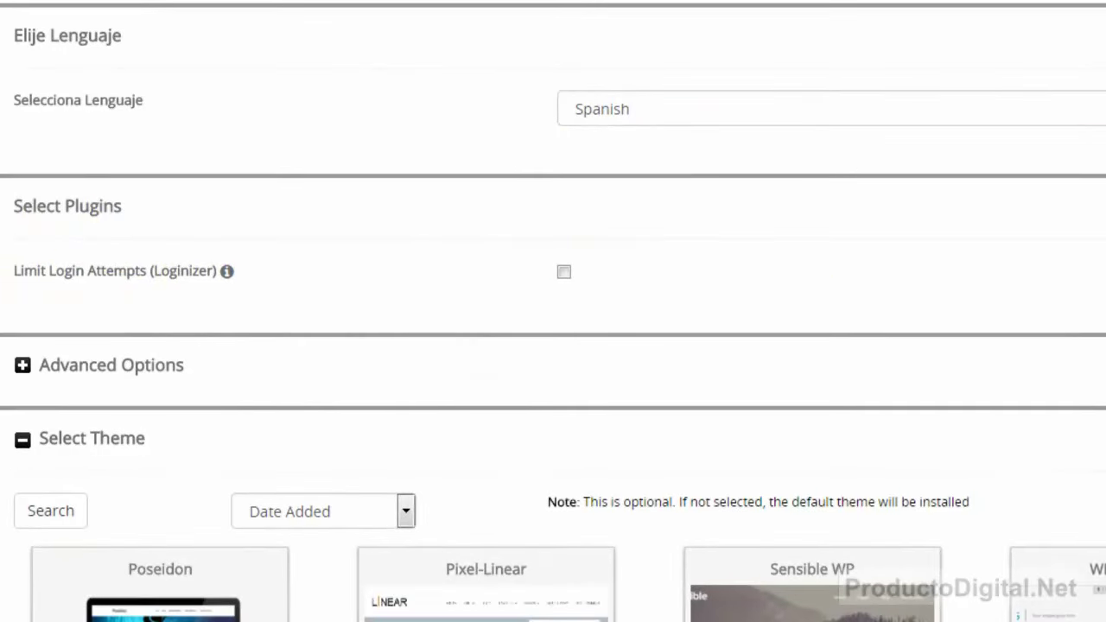
pyautogui.scroll(-4, 26, 11)
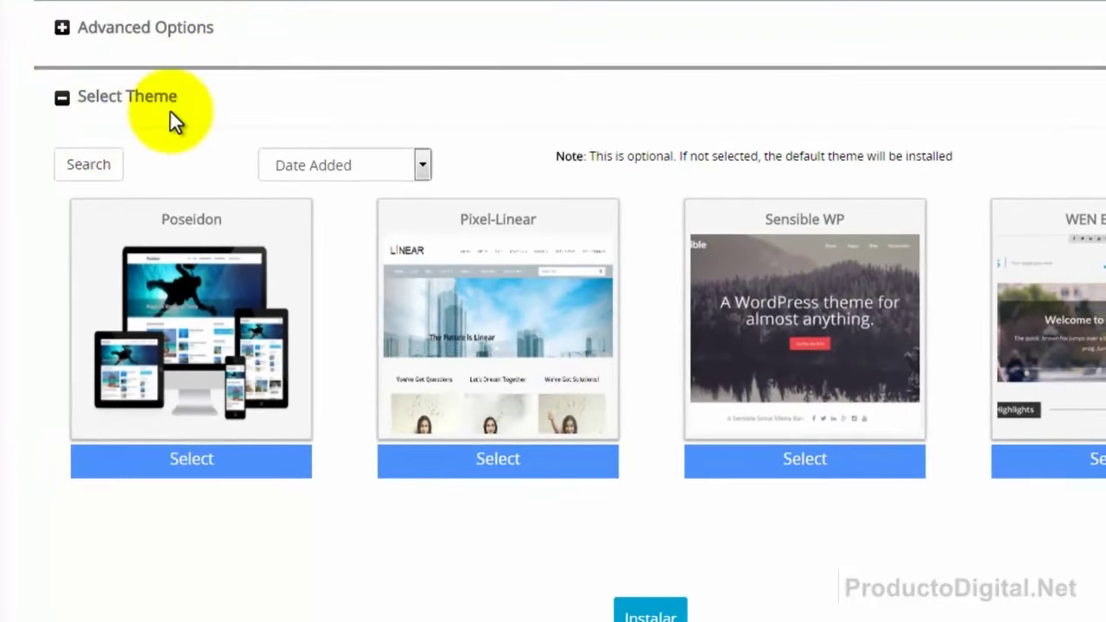
pyautogui.moveTo(882, 363)
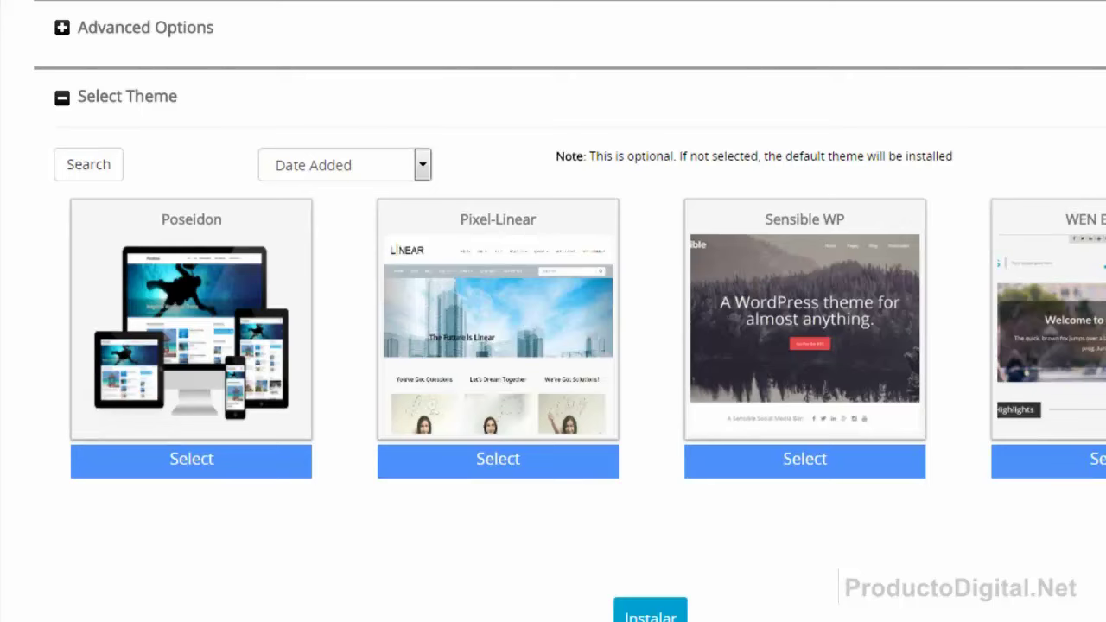
pyautogui.scroll(-3, 554, 346)
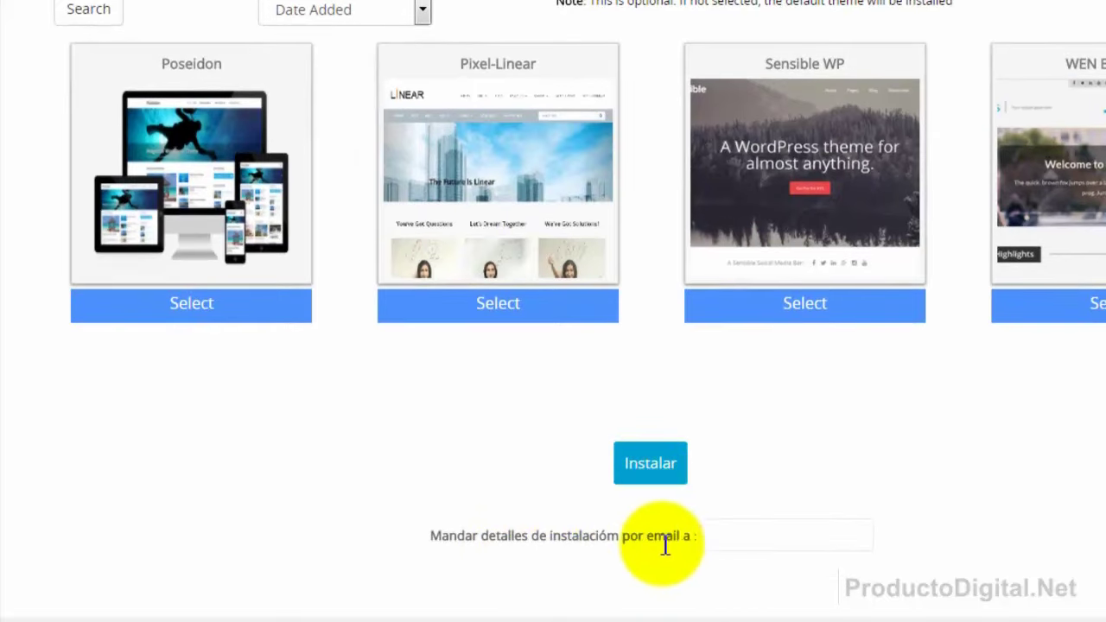
# Enter your own email address for the installation details and start the WordPress install.
pyautogui.click(729, 537)
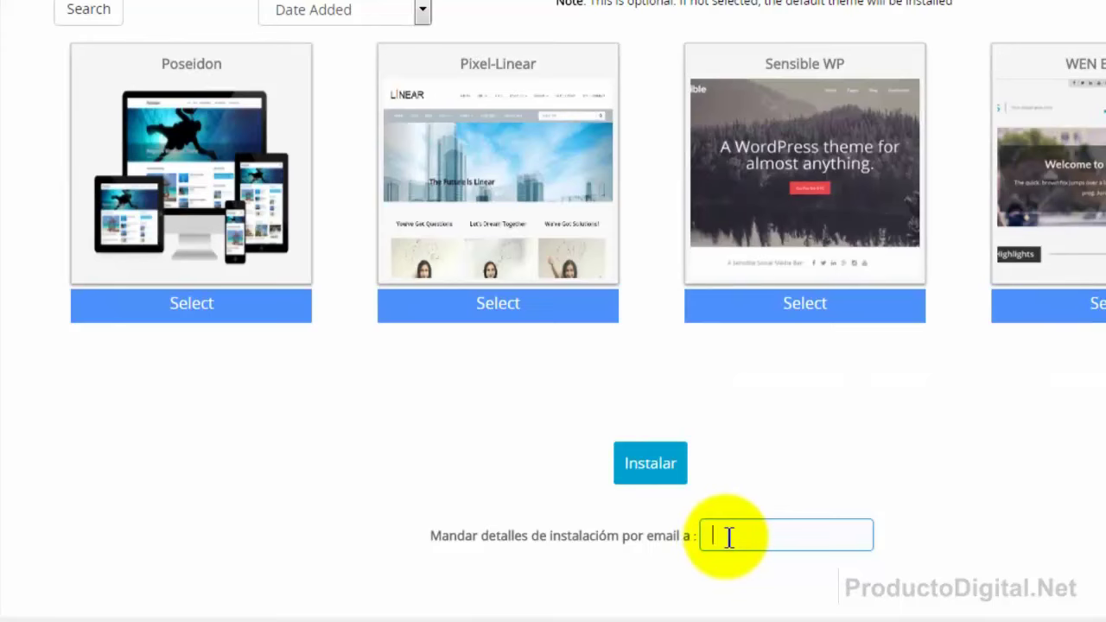
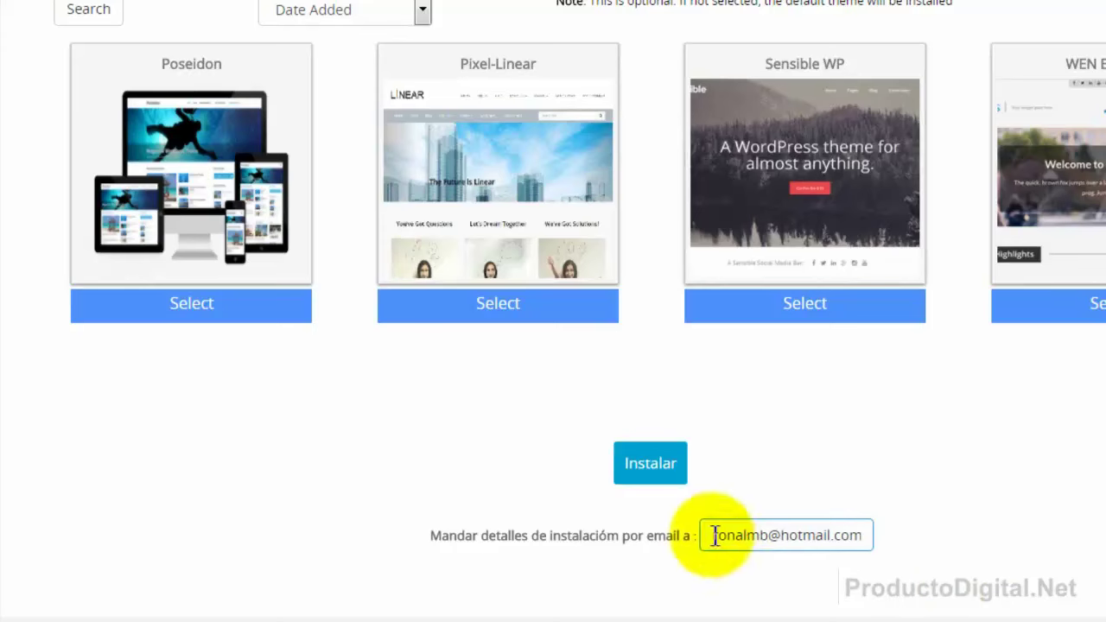
pyautogui.click(646, 468)
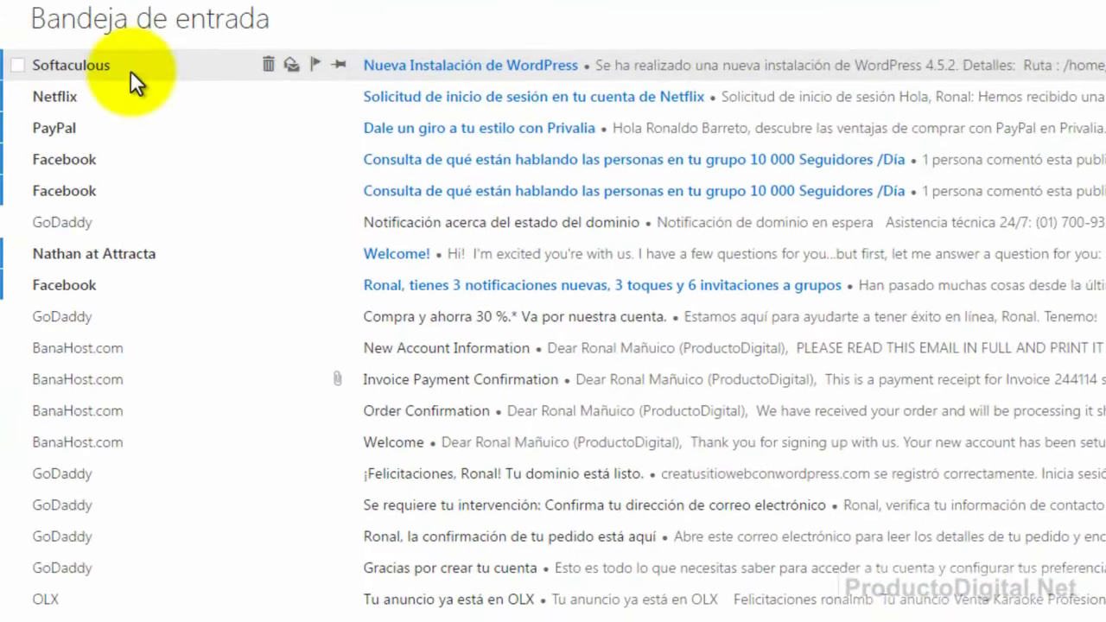
# Open the Softaculous 'Nueva Instalación de WordPress' email and follow its Admin URL to the WordPress login page.
pyautogui.click(449, 69)
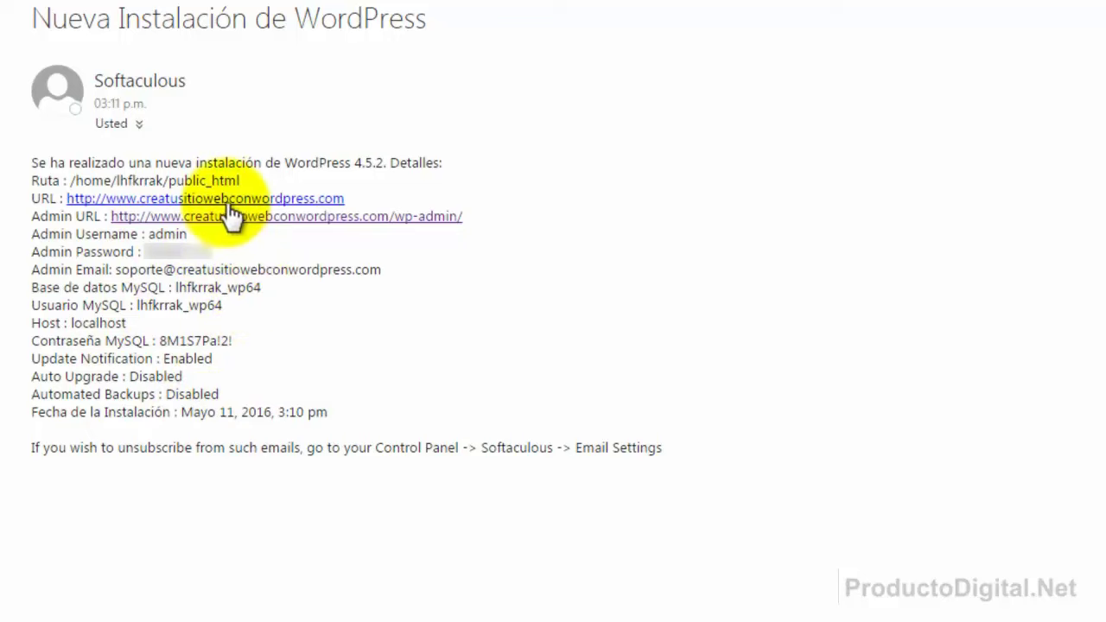
pyautogui.click(369, 217)
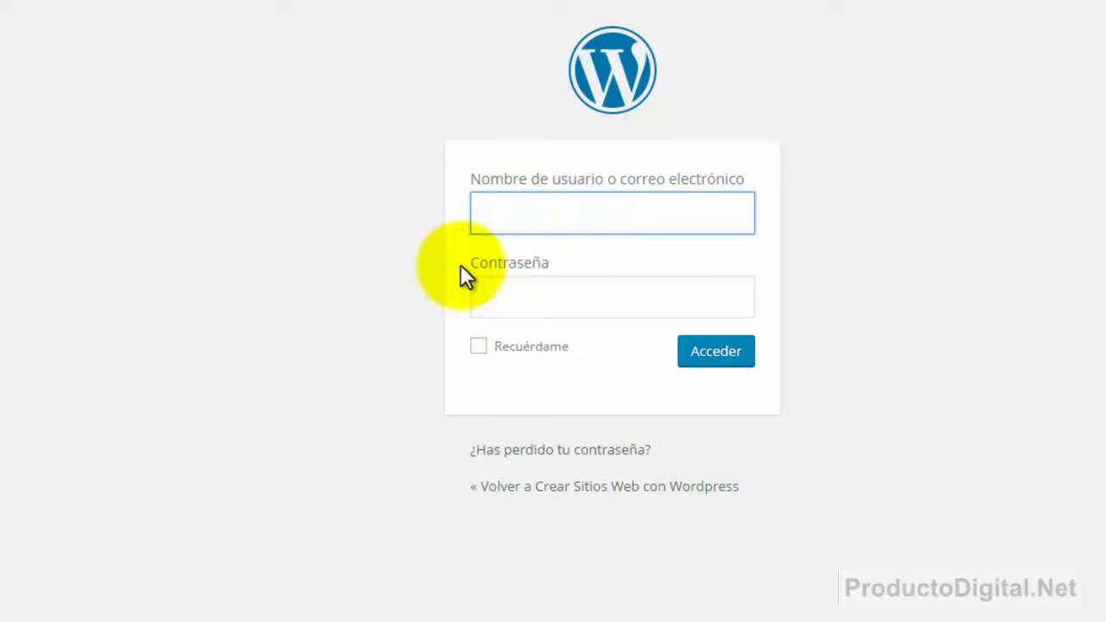
# Enter 'admin' as the WordPress login username.
pyautogui.click(523, 292)
pyautogui.click(518, 218)
pyautogui.write('admin')
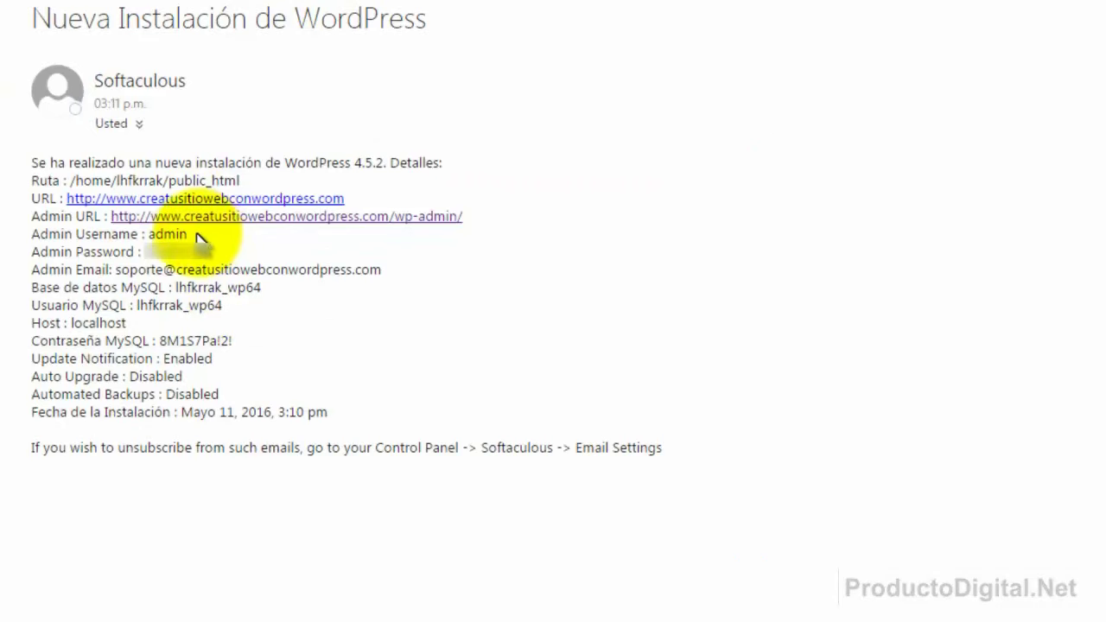
# Paste the Admin Password copied from the email, tick Recuérdame, and sign in with Acceder.
pyautogui.doubleClick(186, 252)
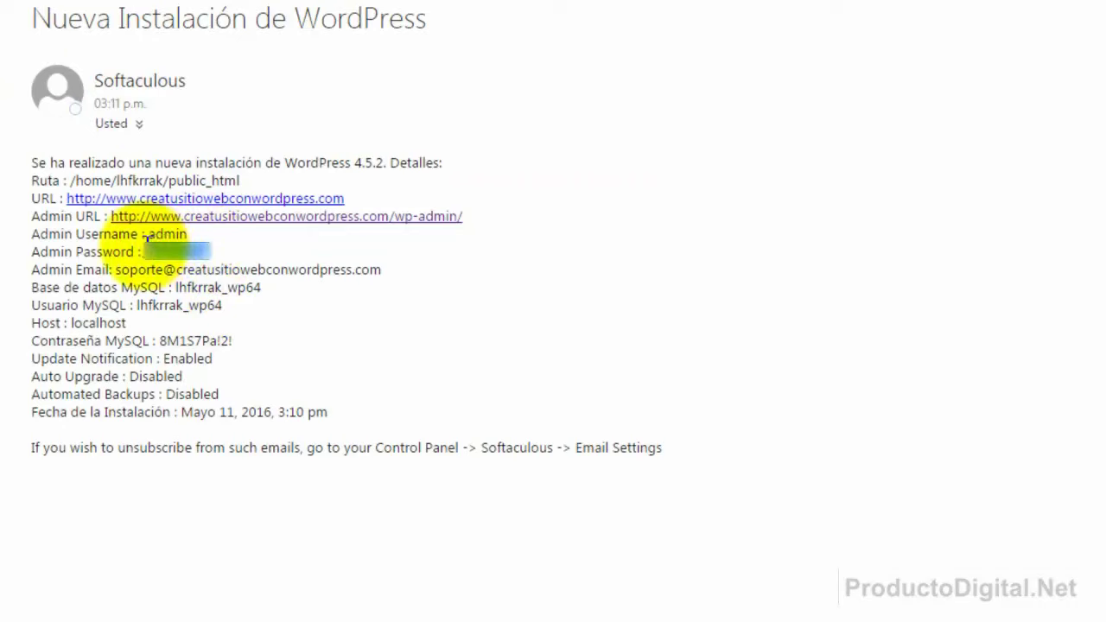
pyautogui.rightClick(167, 261)
pyautogui.click(218, 320)
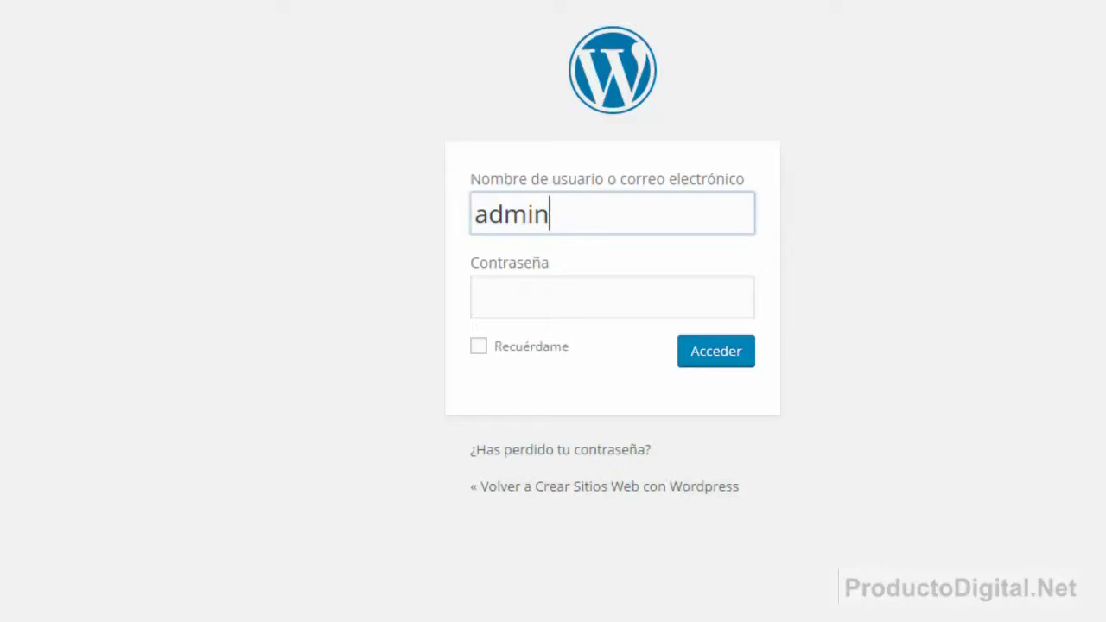
pyautogui.click(537, 296)
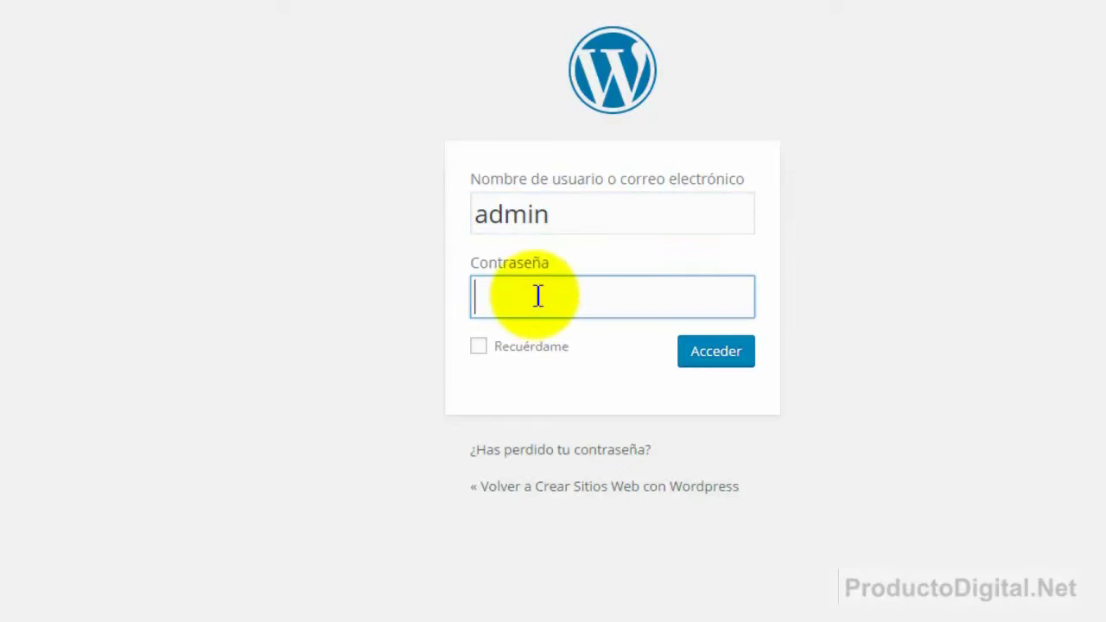
pyautogui.hotkey('ctrl', 'v')
pyautogui.click(478, 347)
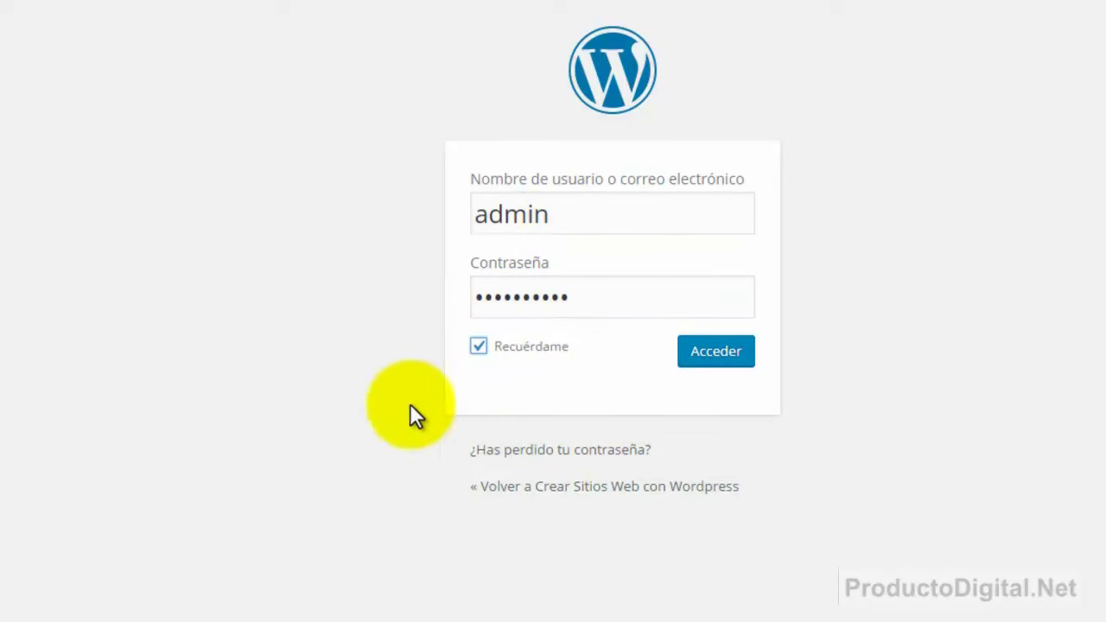
pyautogui.click(701, 355)
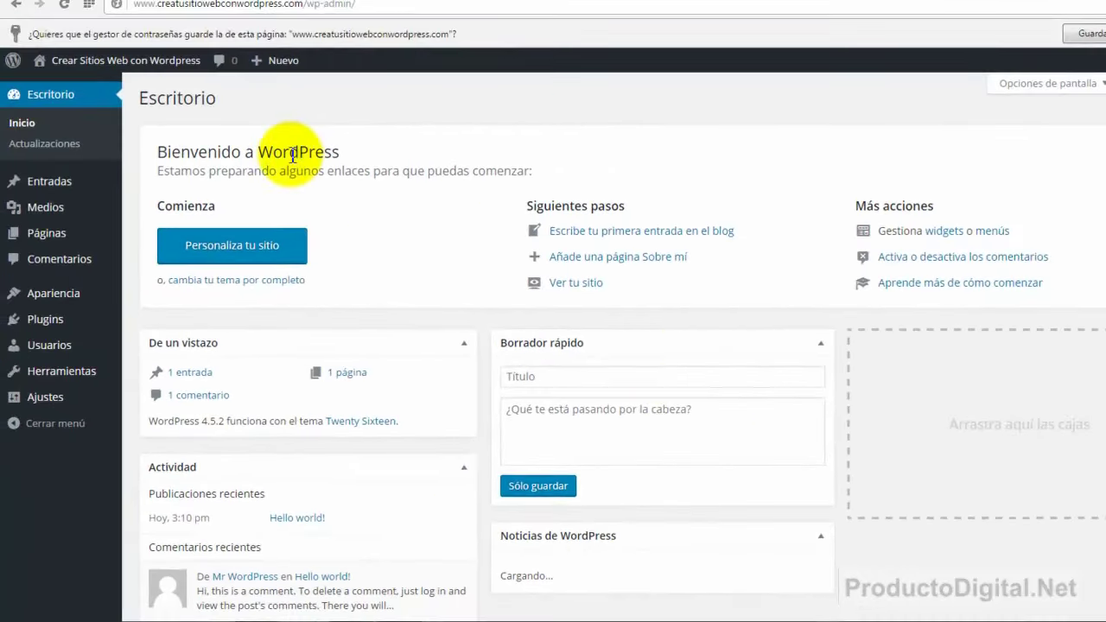
# Scroll down and back up the Escritorio dashboard to review the welcome panel and Noticias de WordPress box.
pyautogui.scroll(-3, 622, 345)
pyautogui.scroll(3, 623, 346)
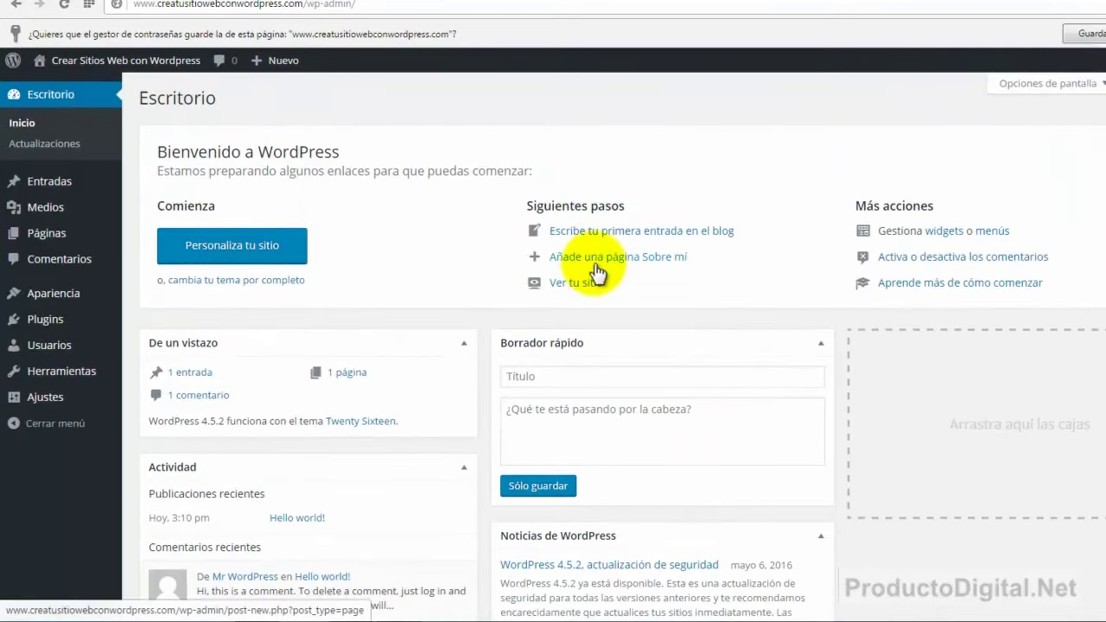